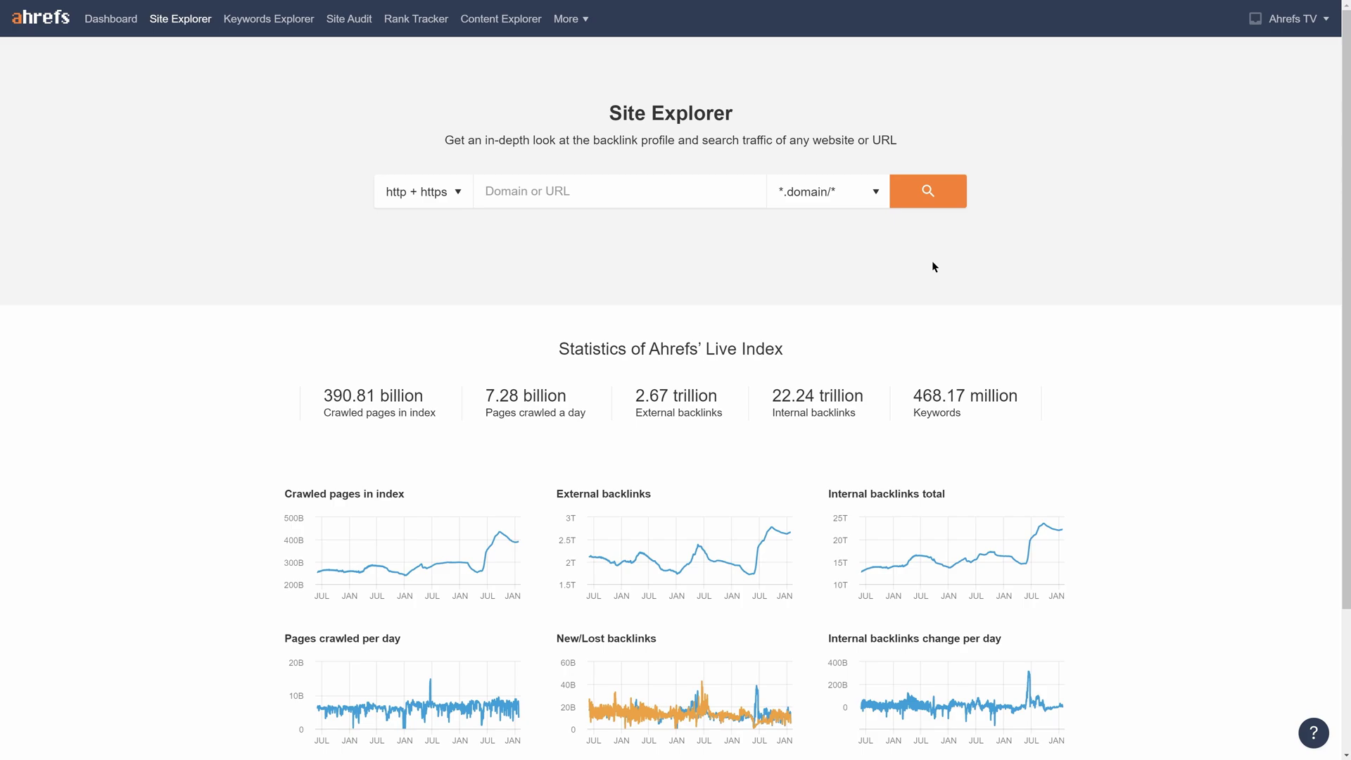
Step: Load kotaku.com in Site Explorer and open its Top pages 2.0 report
text(kotaku.com)
key(Return)
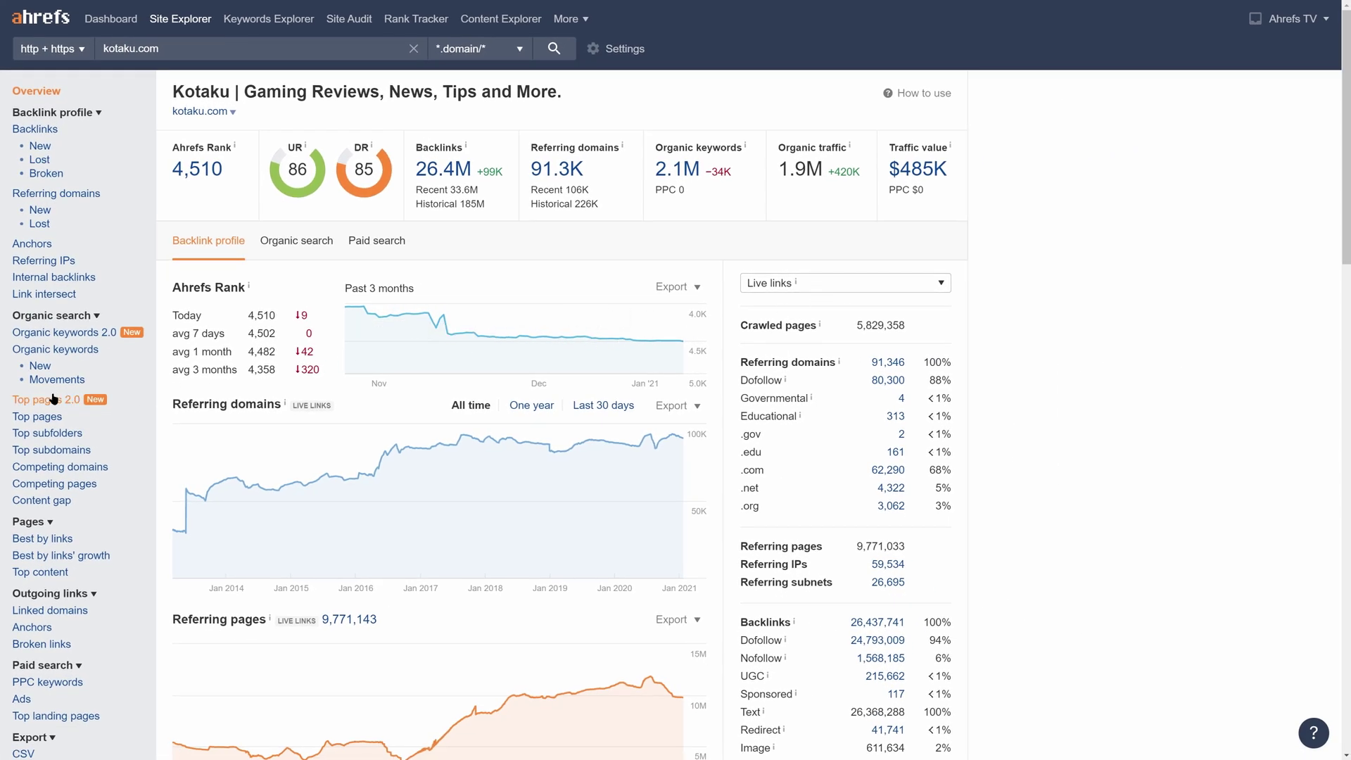
click(52, 399)
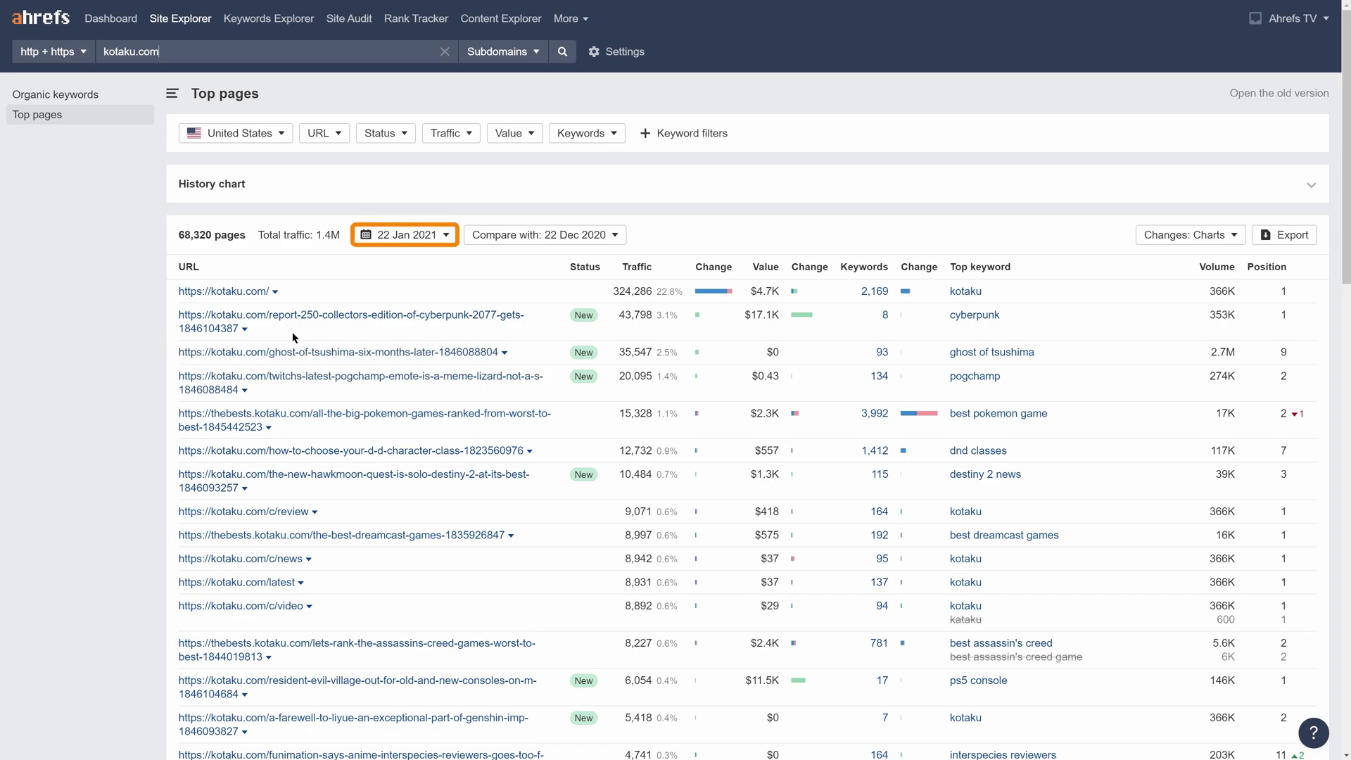
Step: Compare kotaku.com's top pages against December 2020 and set Changes to Absolute
click(447, 236)
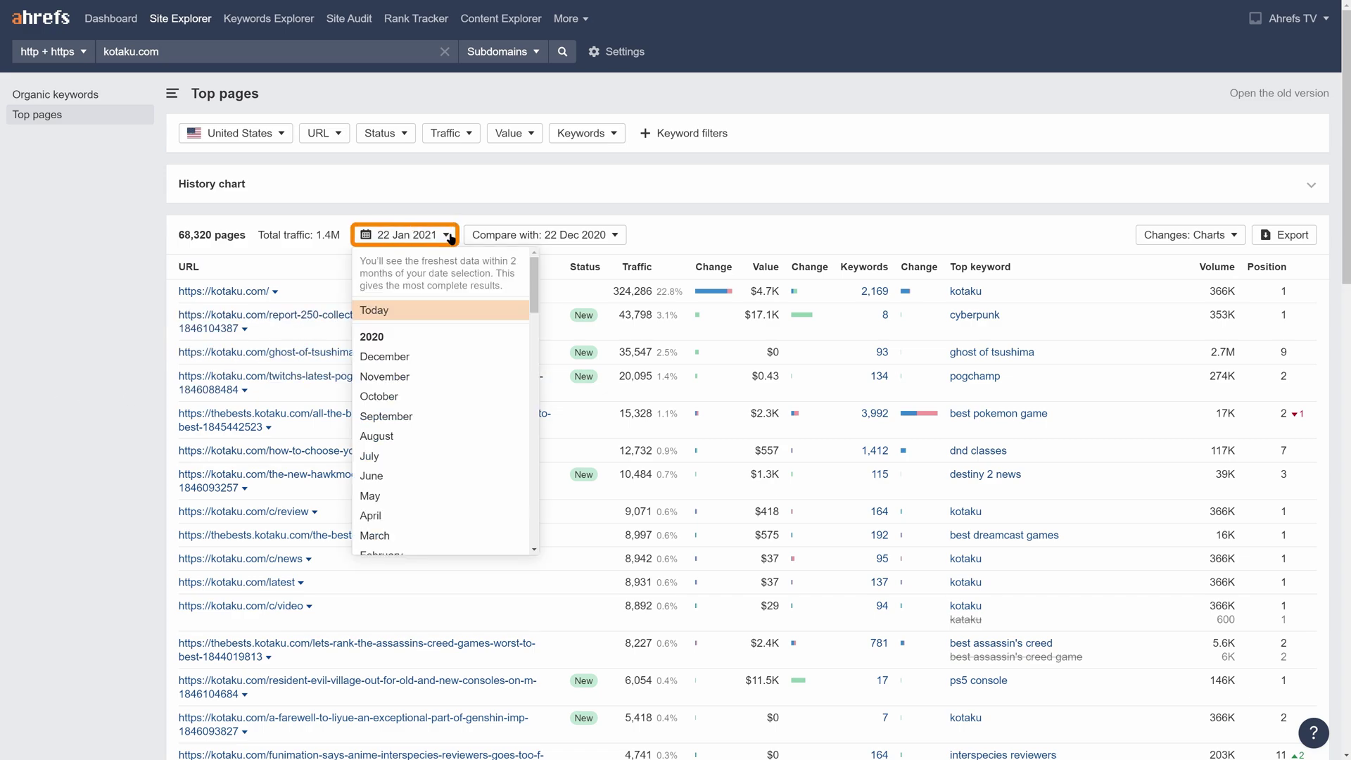
click(449, 237)
click(612, 239)
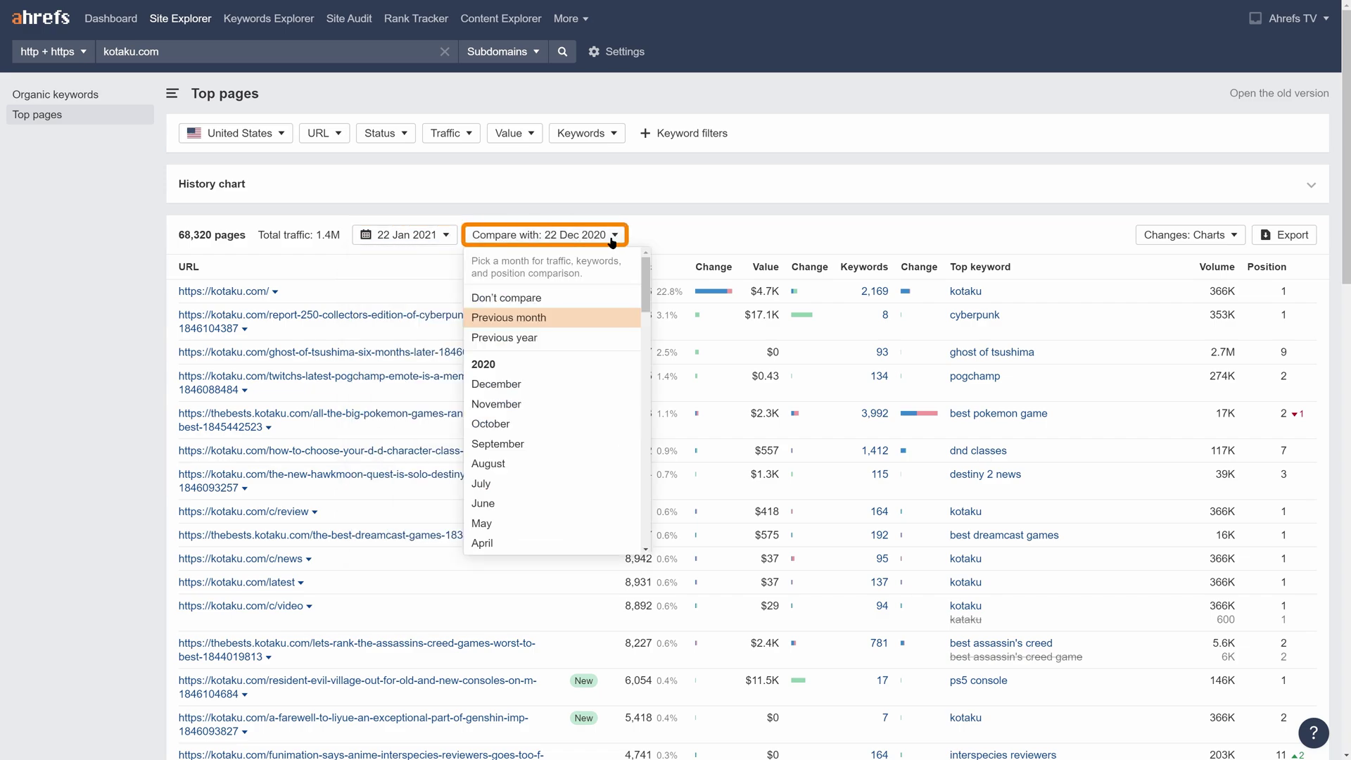
click(563, 383)
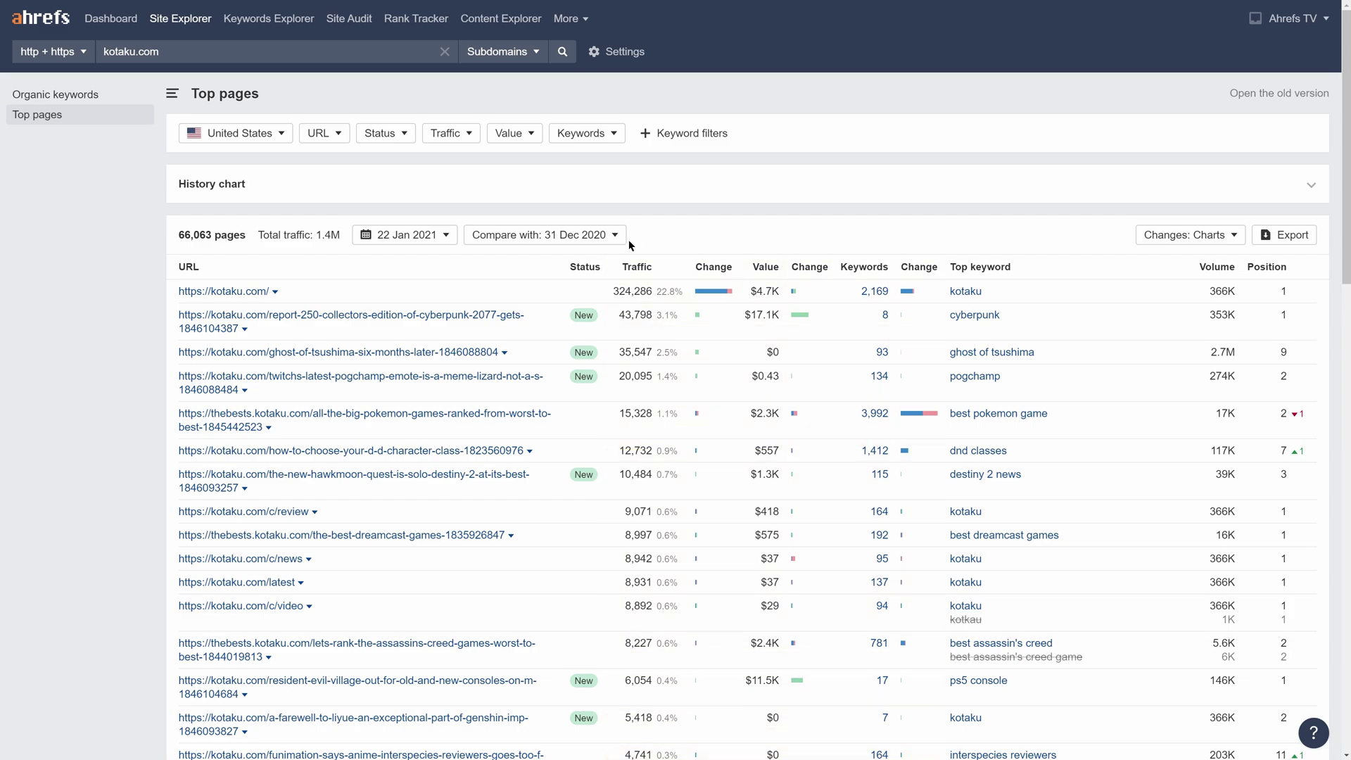
click(613, 238)
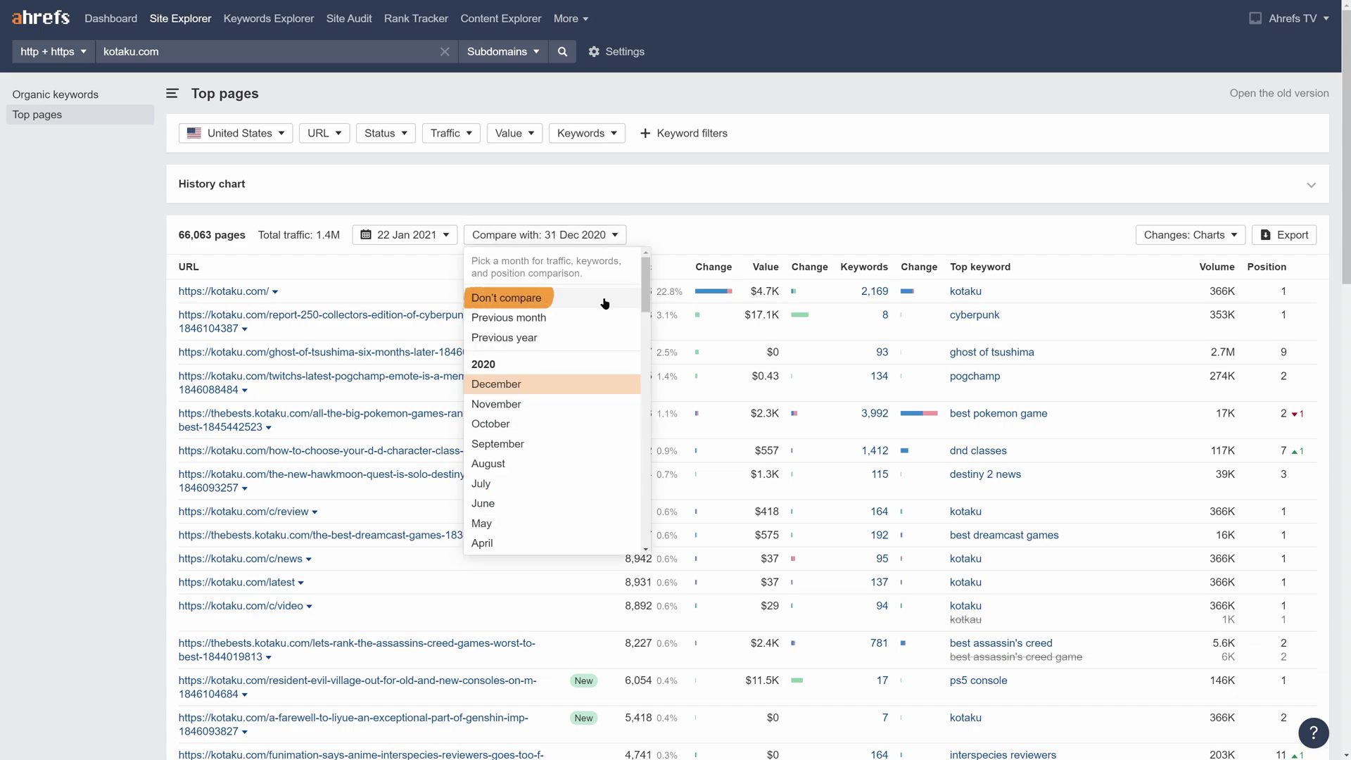
click(700, 236)
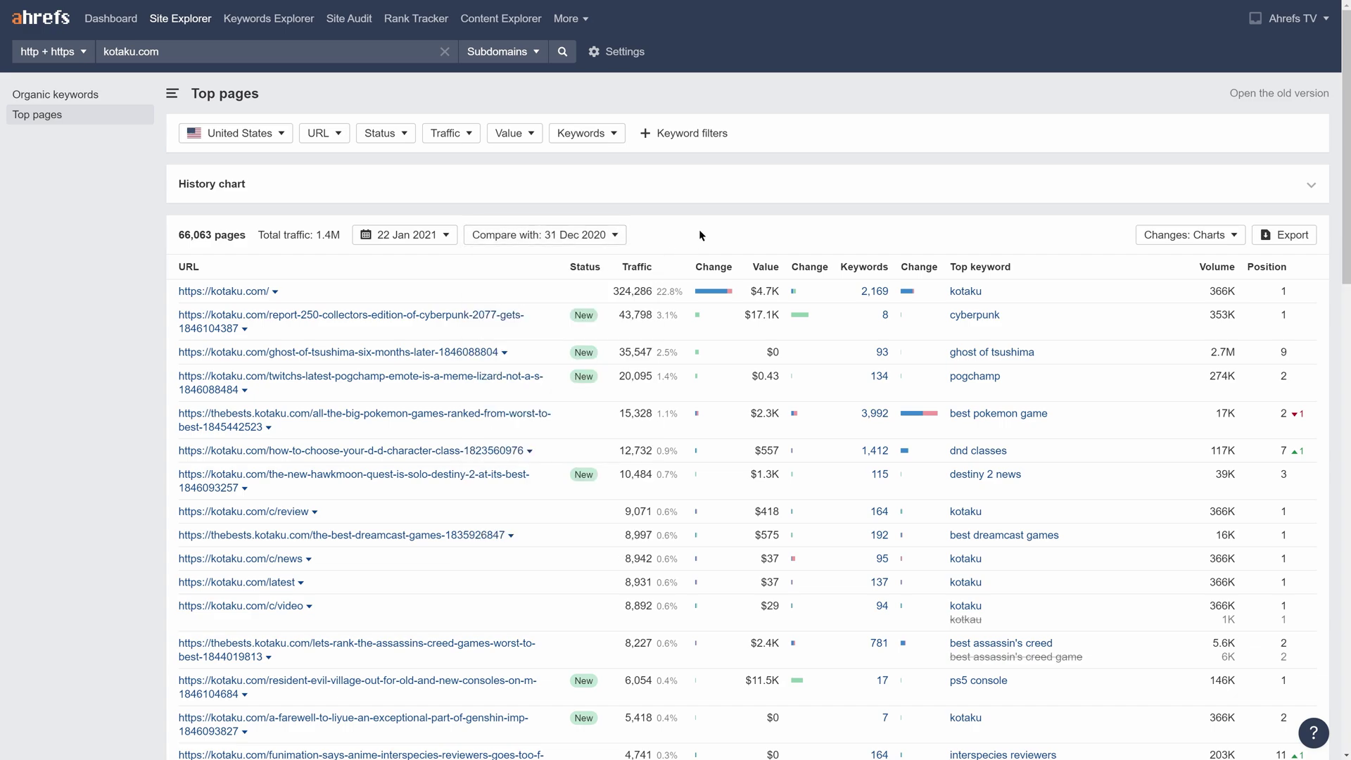
click(1225, 239)
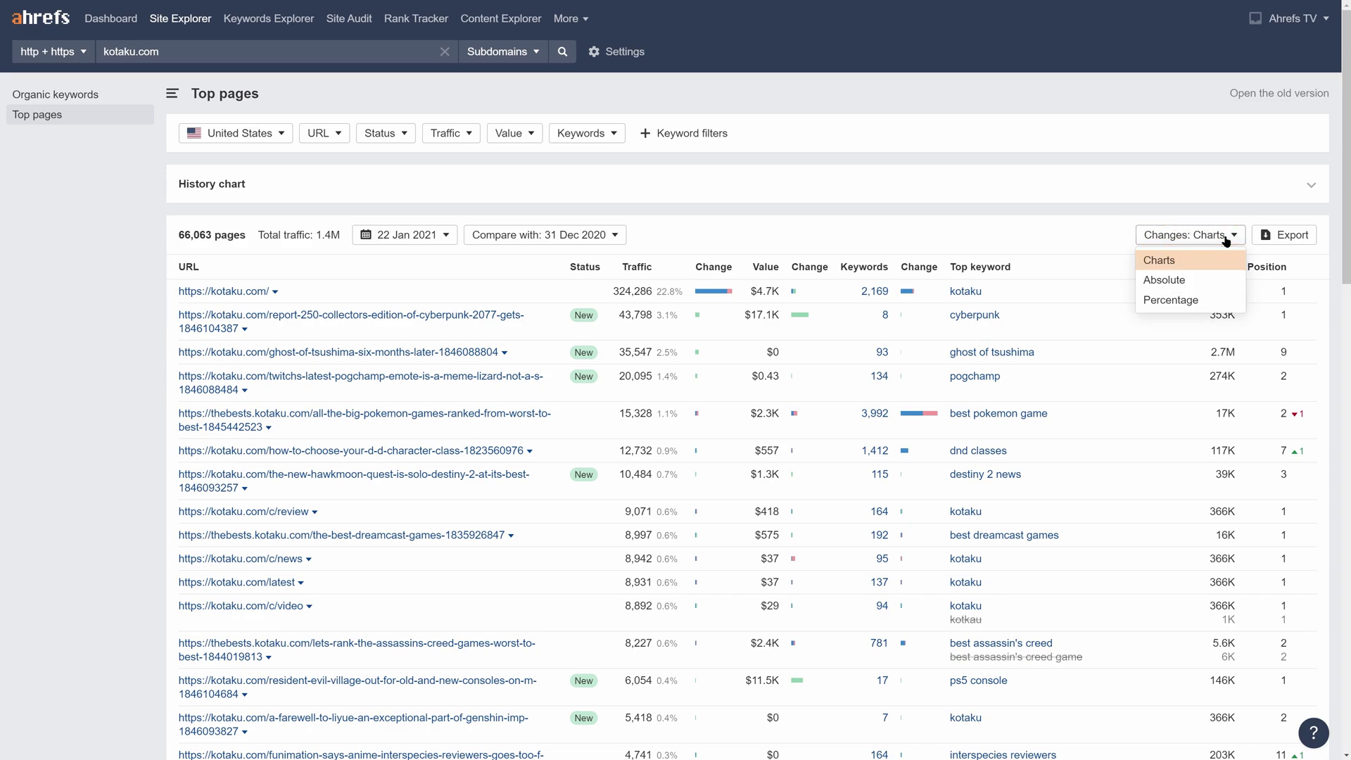
click(1224, 280)
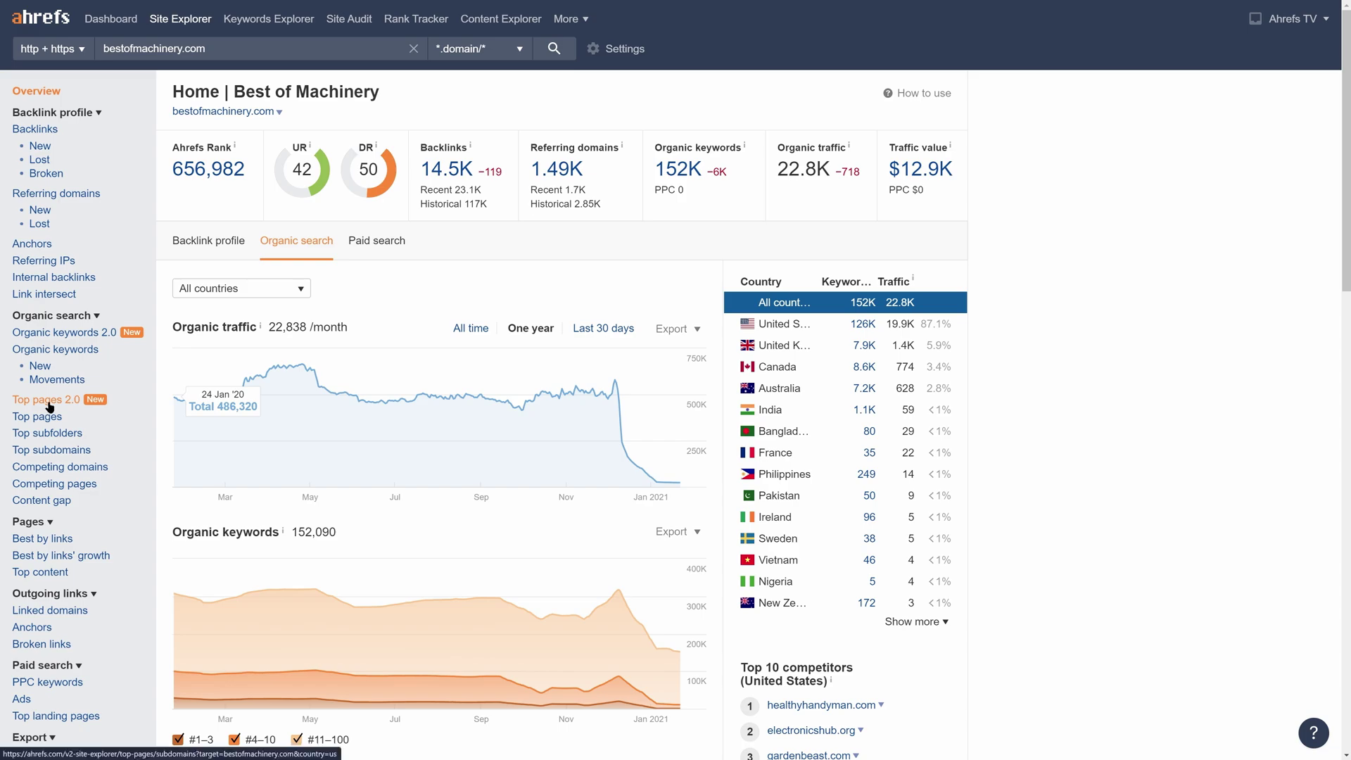
Step: Open the Top pages 2.0 report from bestofmachinery.com's overview sidebar
click(49, 405)
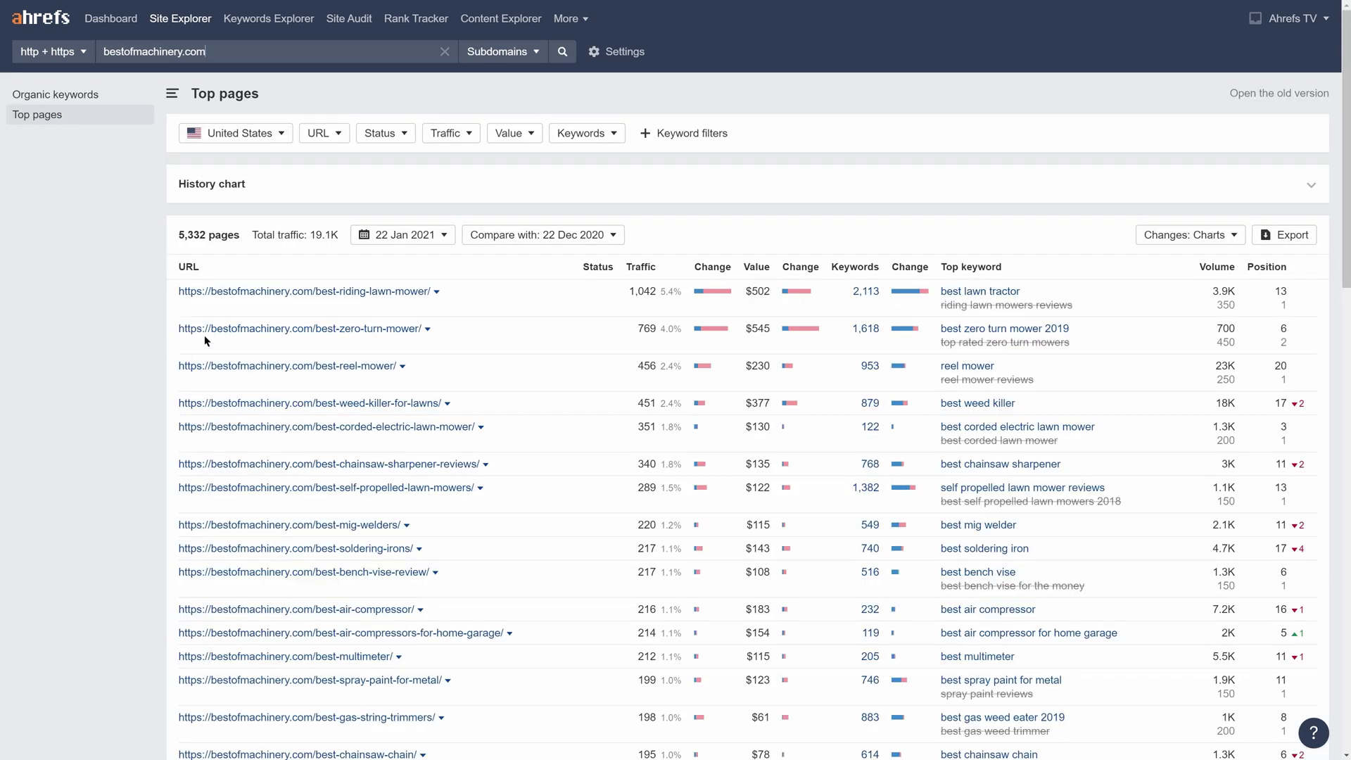
Step: Compare December 2020 with November 2020 and filter to pages with declined traffic
click(442, 237)
click(440, 356)
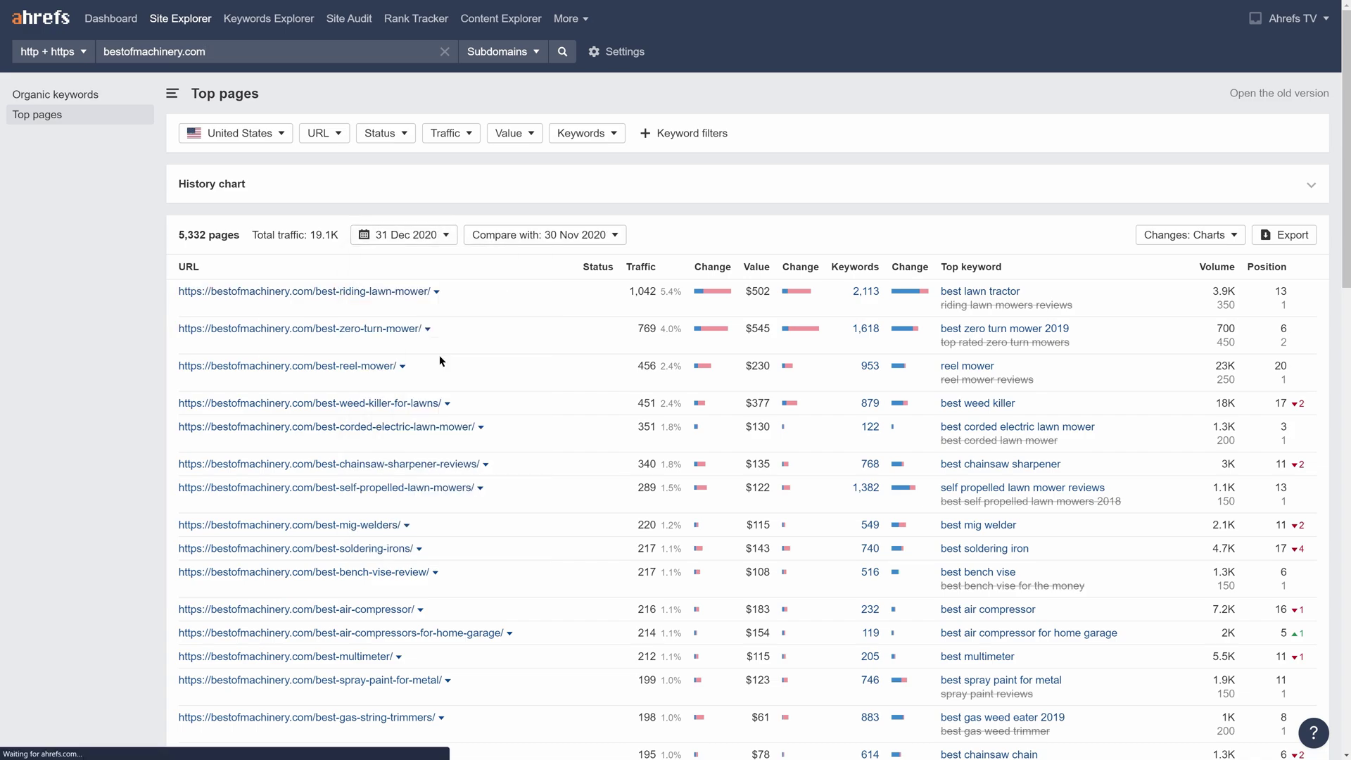
click(622, 236)
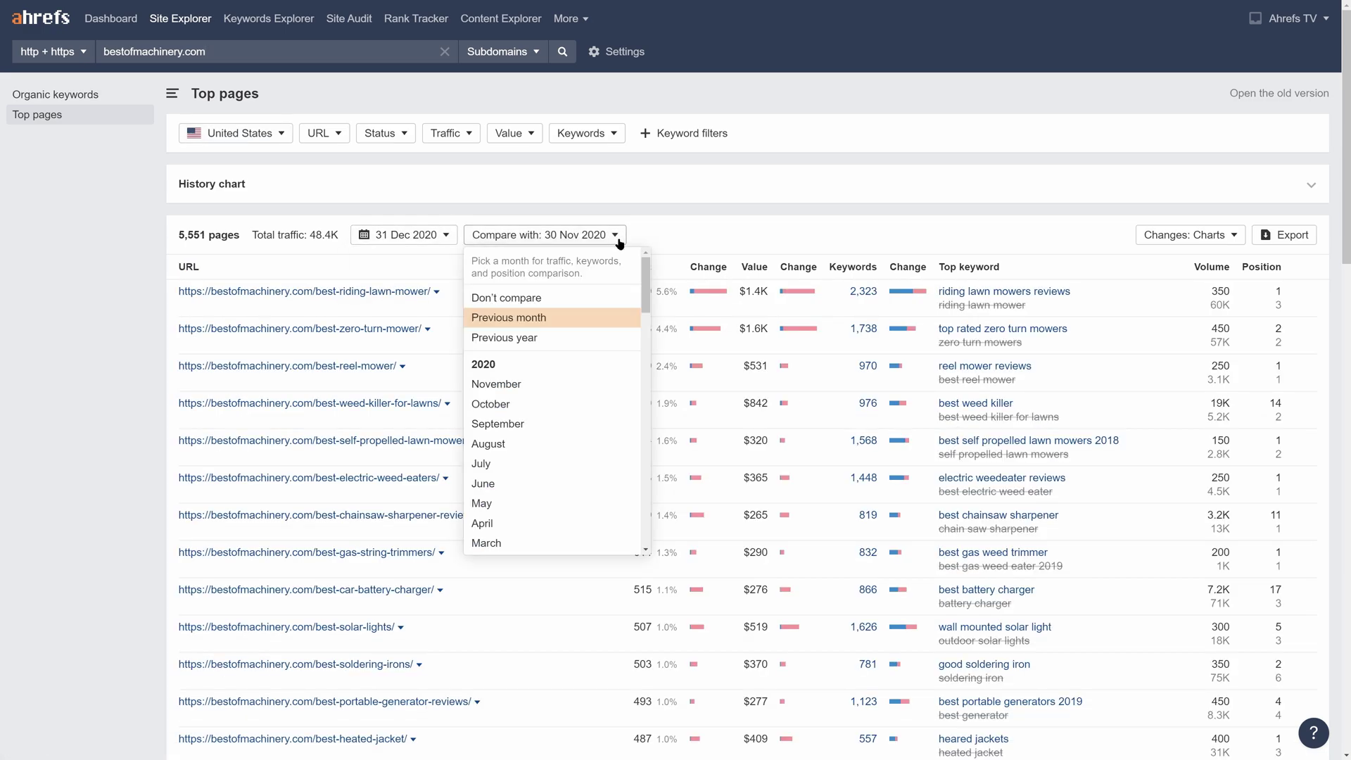
click(504, 384)
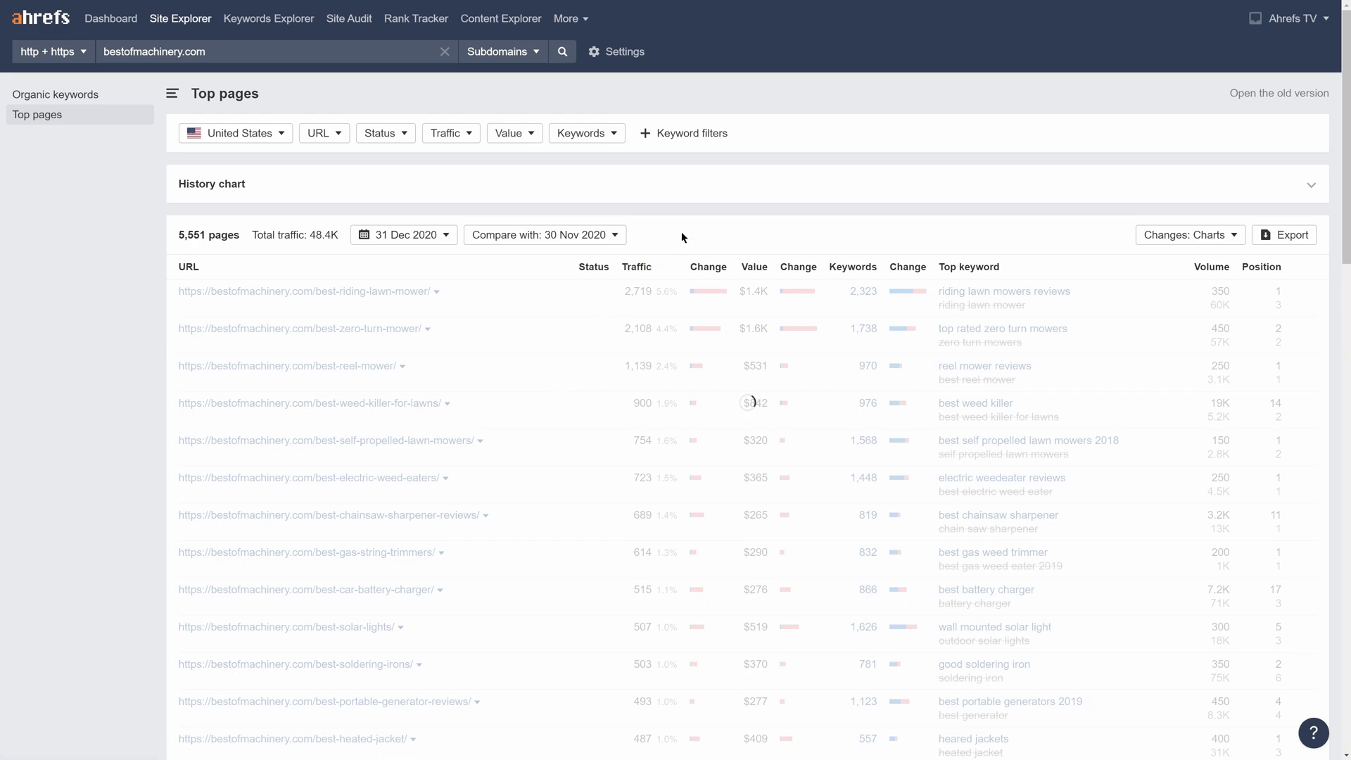
click(467, 140)
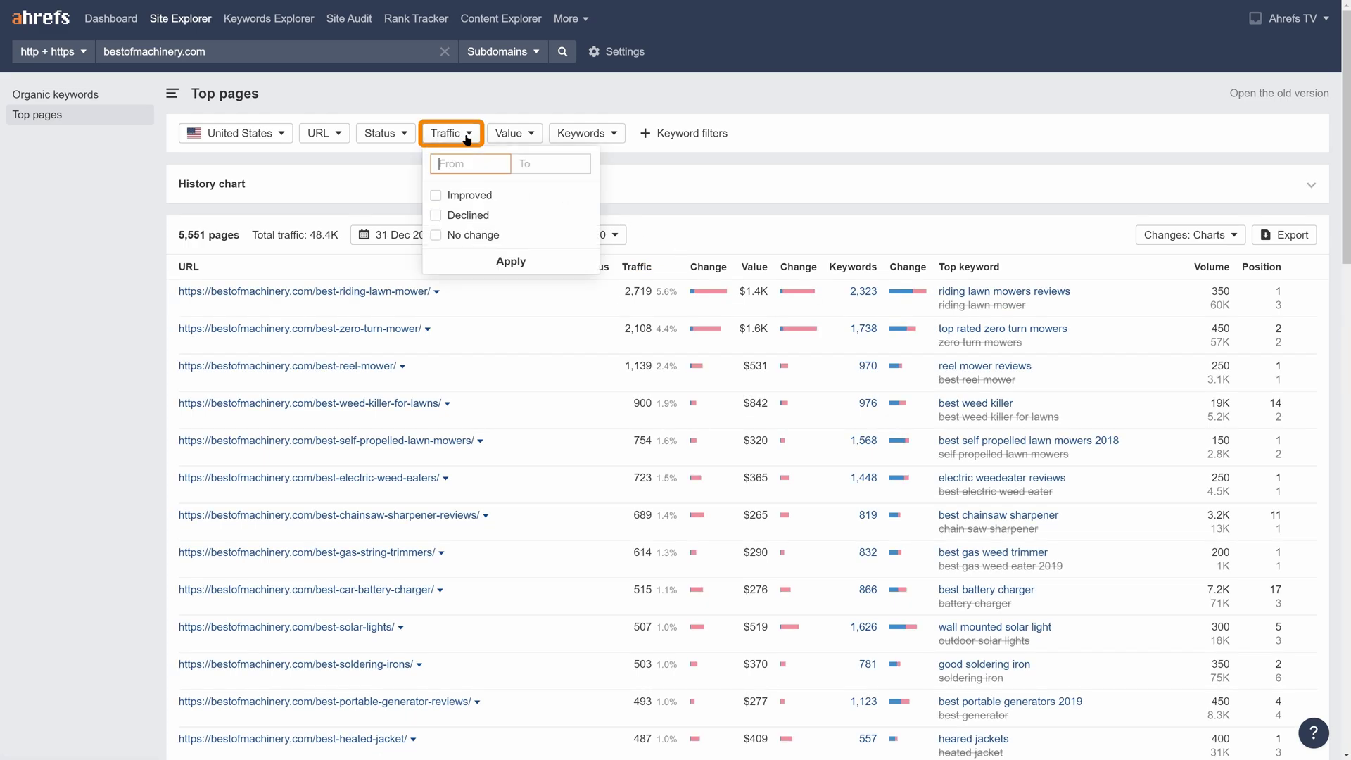
click(440, 215)
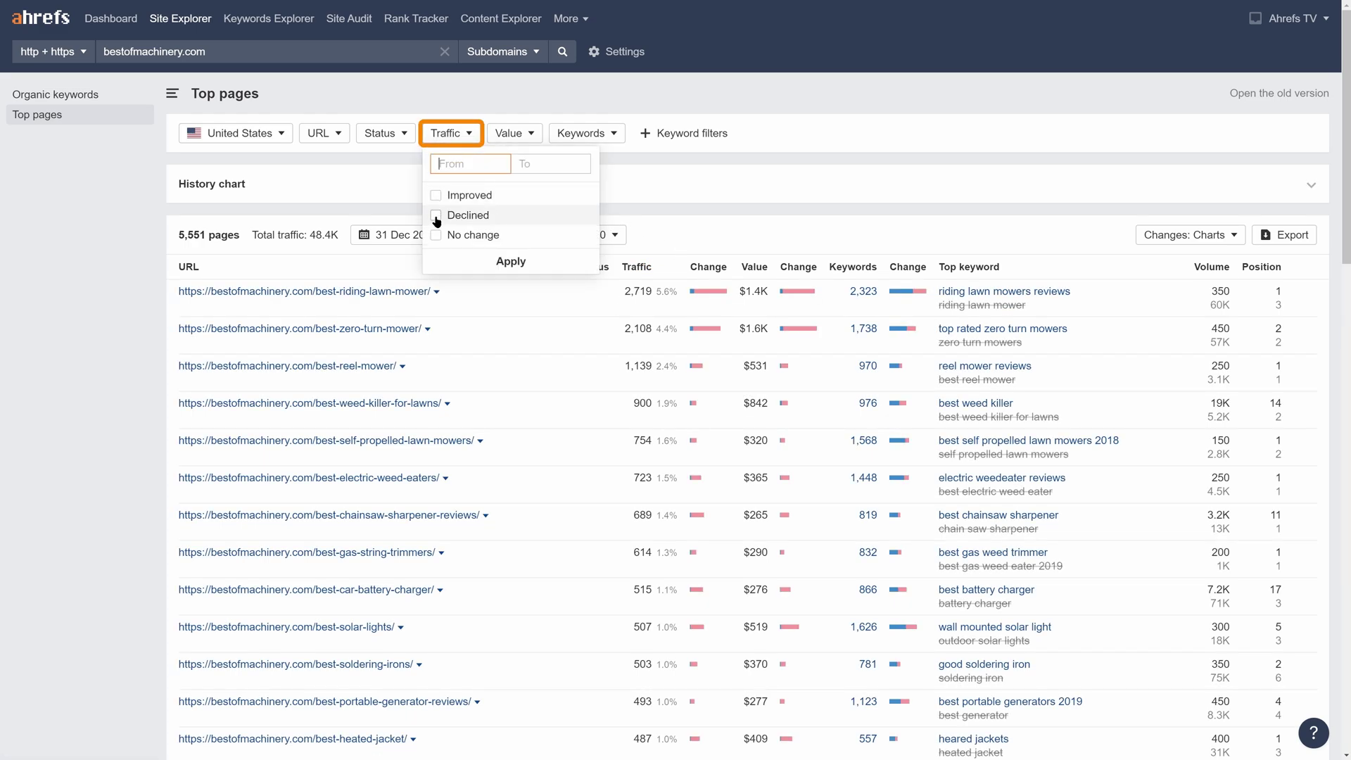
click(472, 260)
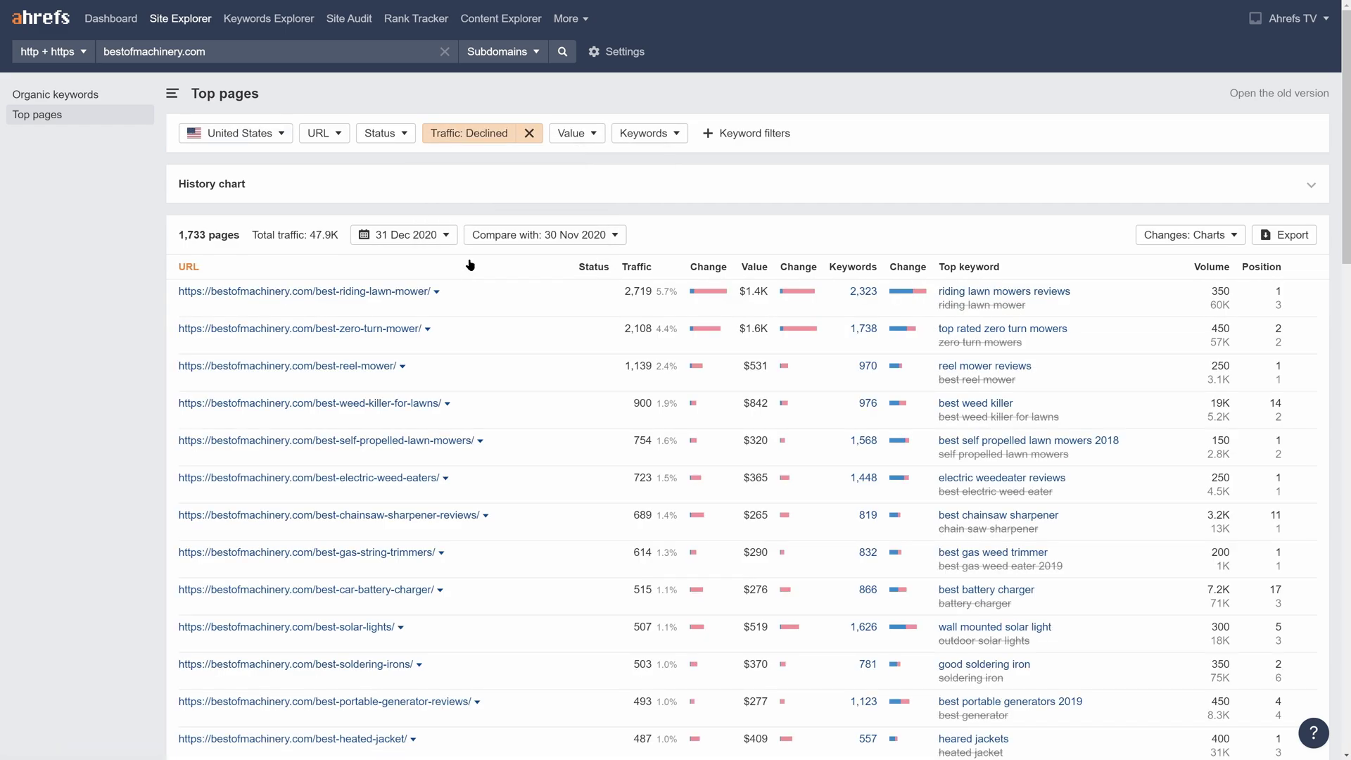
Step: Sort by traffic change with biggest drops first, showing changes as absolute numbers
click(709, 268)
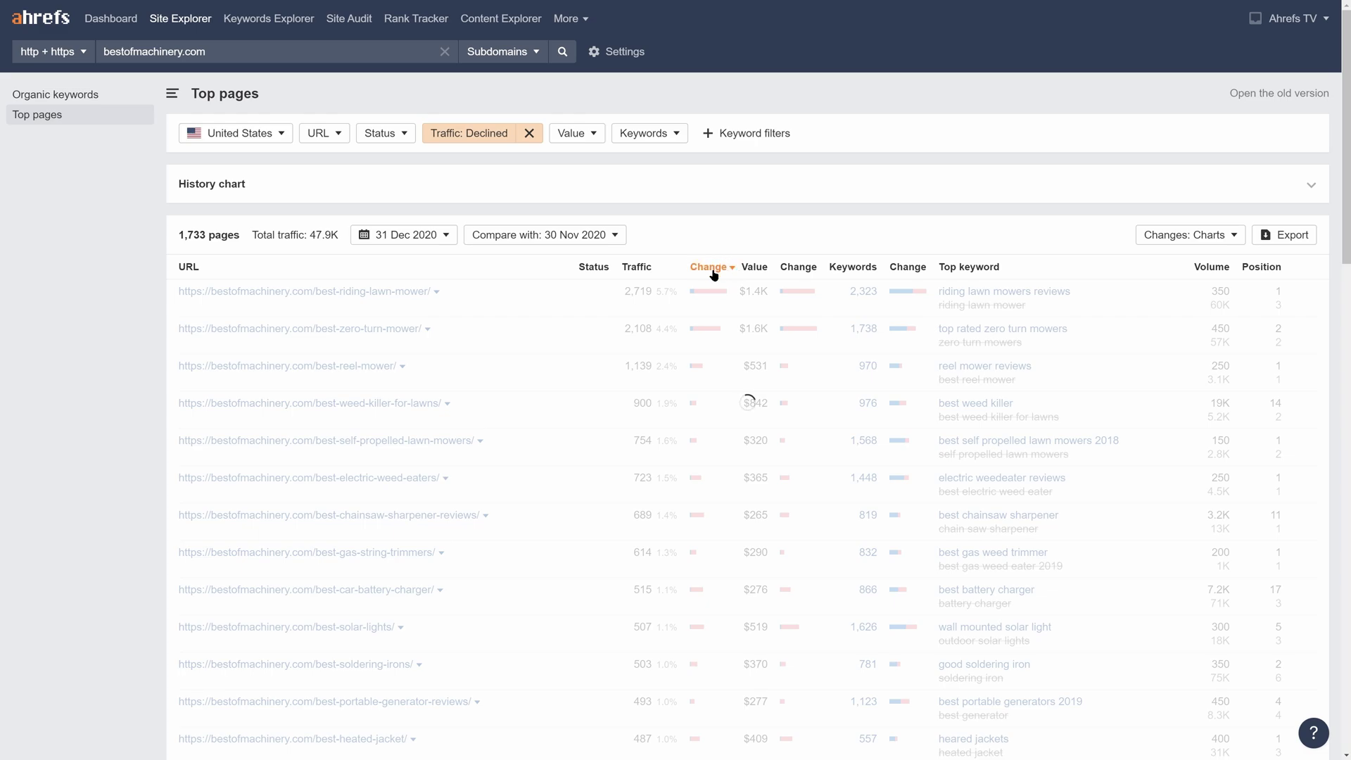
click(712, 271)
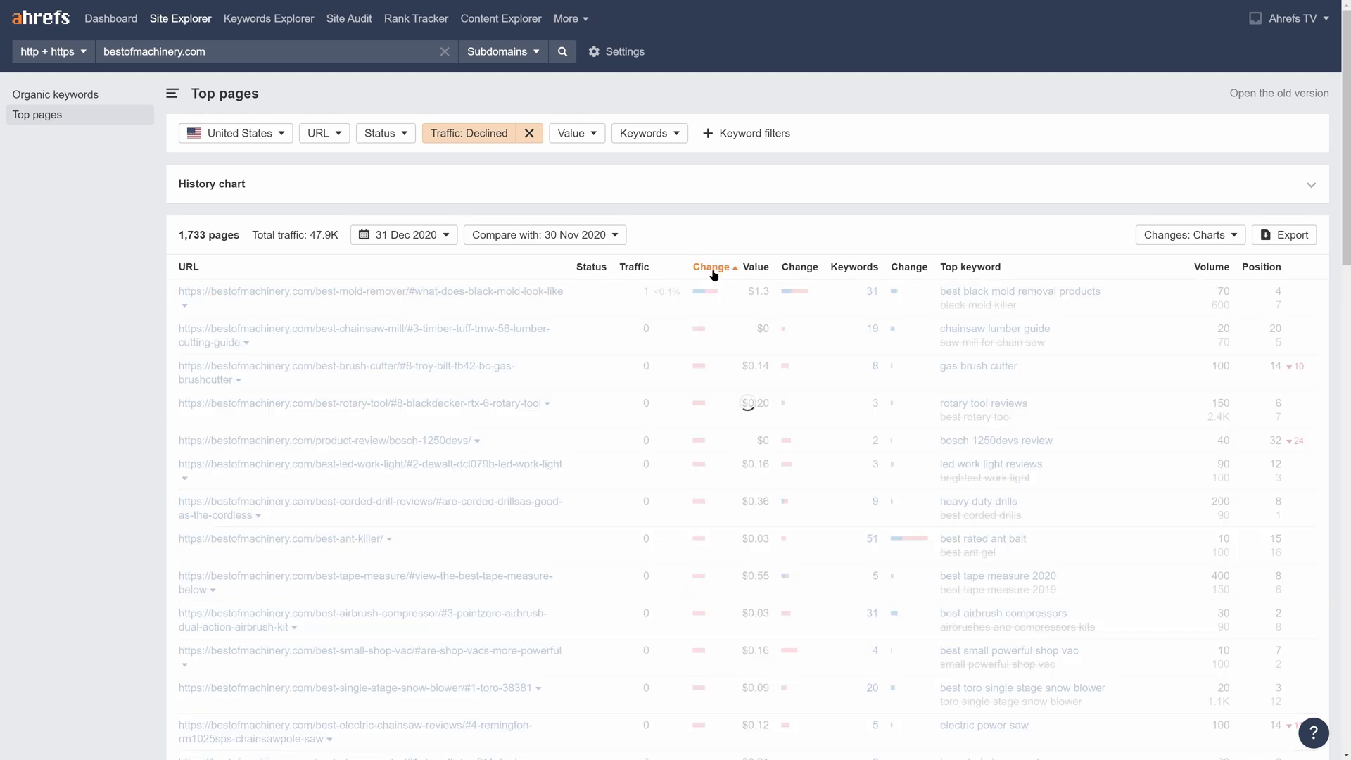
click(1232, 239)
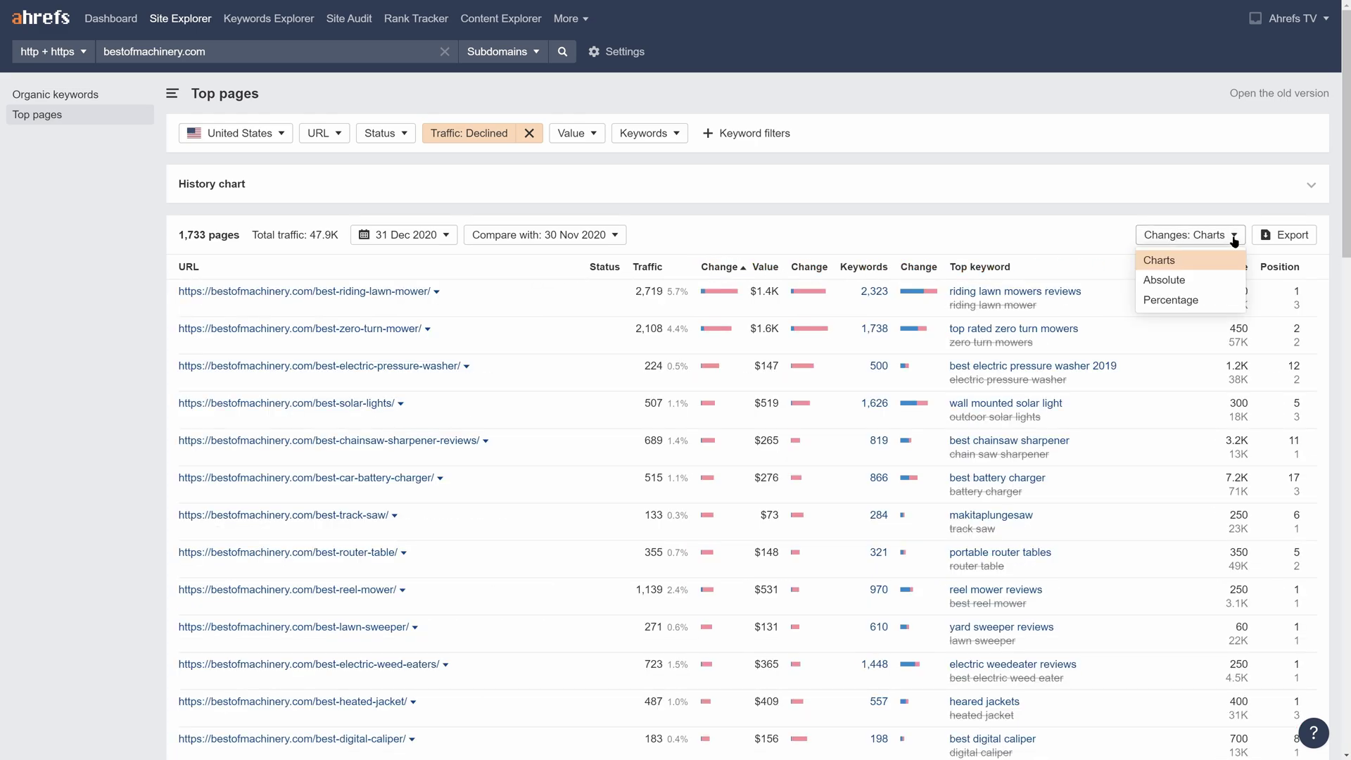
click(1195, 282)
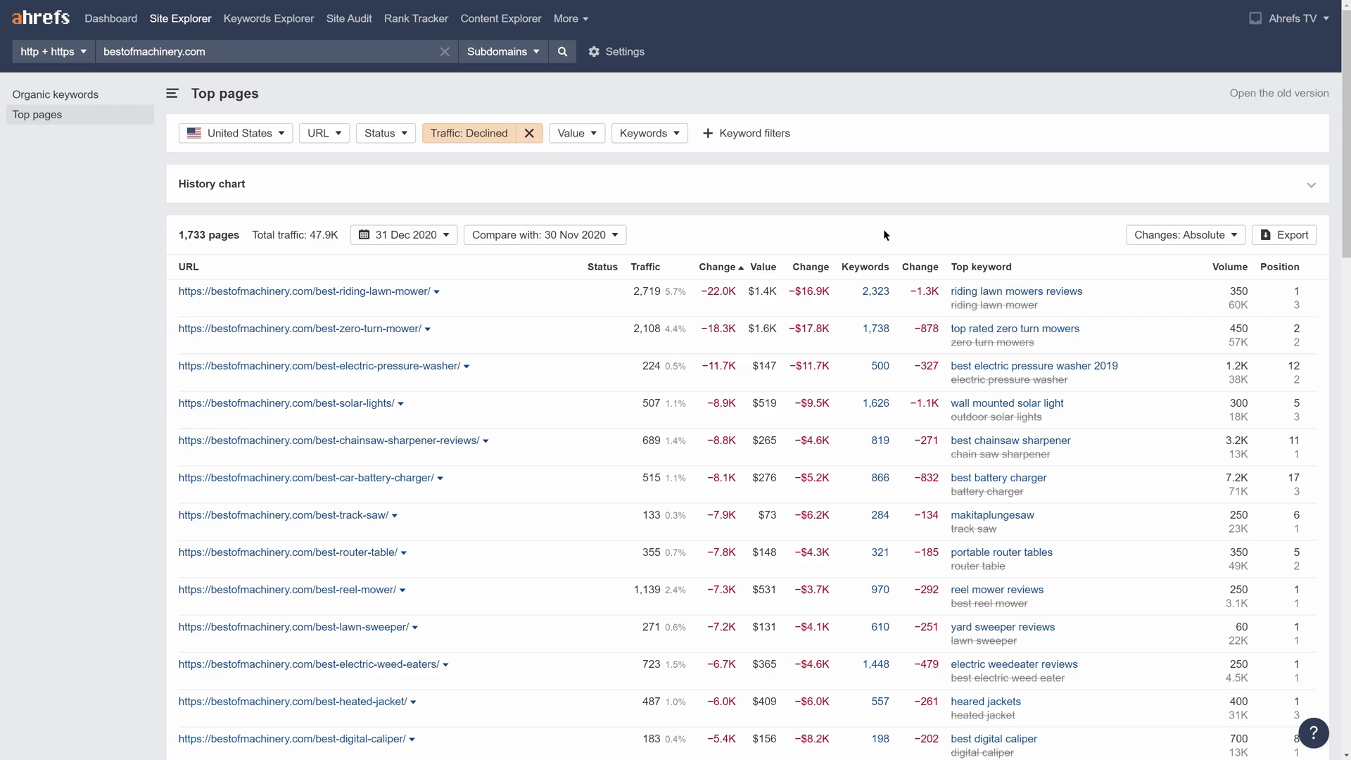
Step: Expand the History chart bar to reveal the six-month pages and traffic lines
click(626, 190)
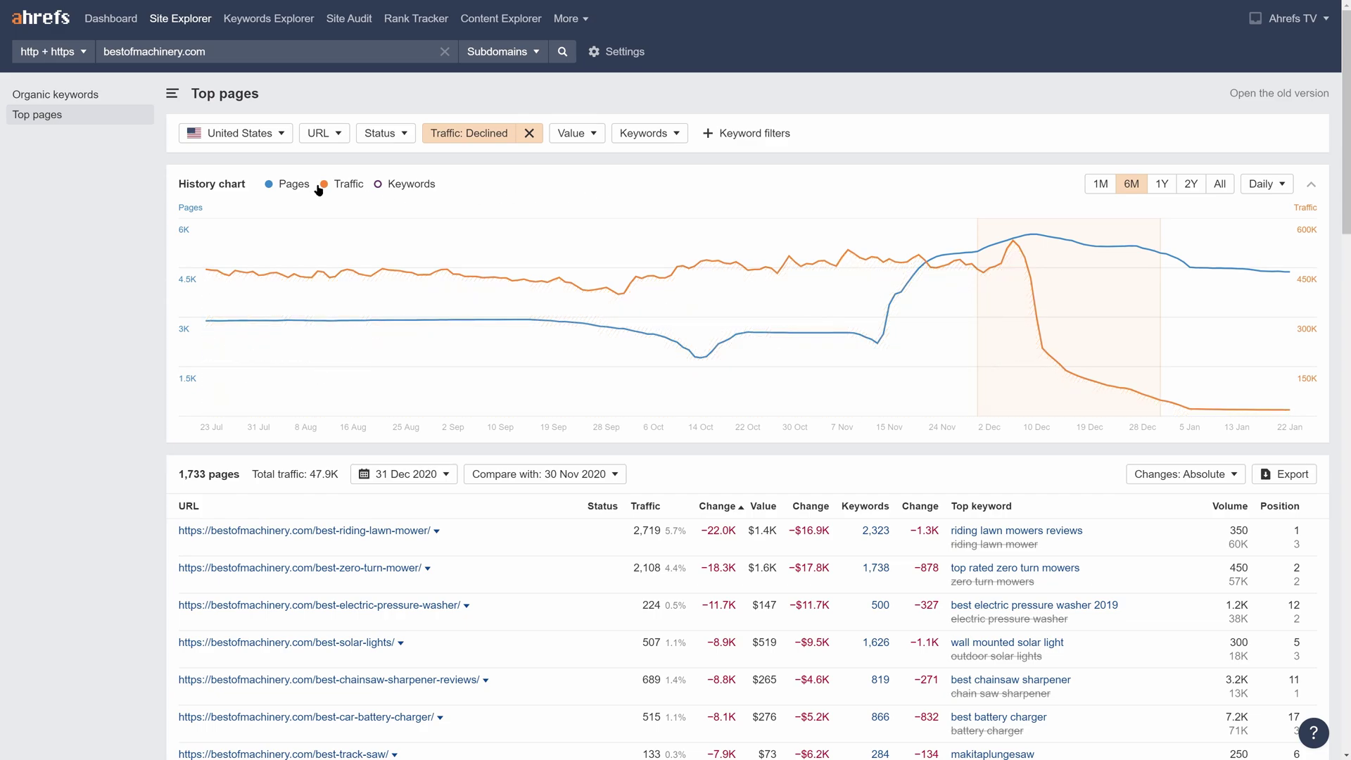
Step: Hide and re-show the Pages and Traffic lines on the history chart
click(273, 185)
click(277, 186)
click(324, 185)
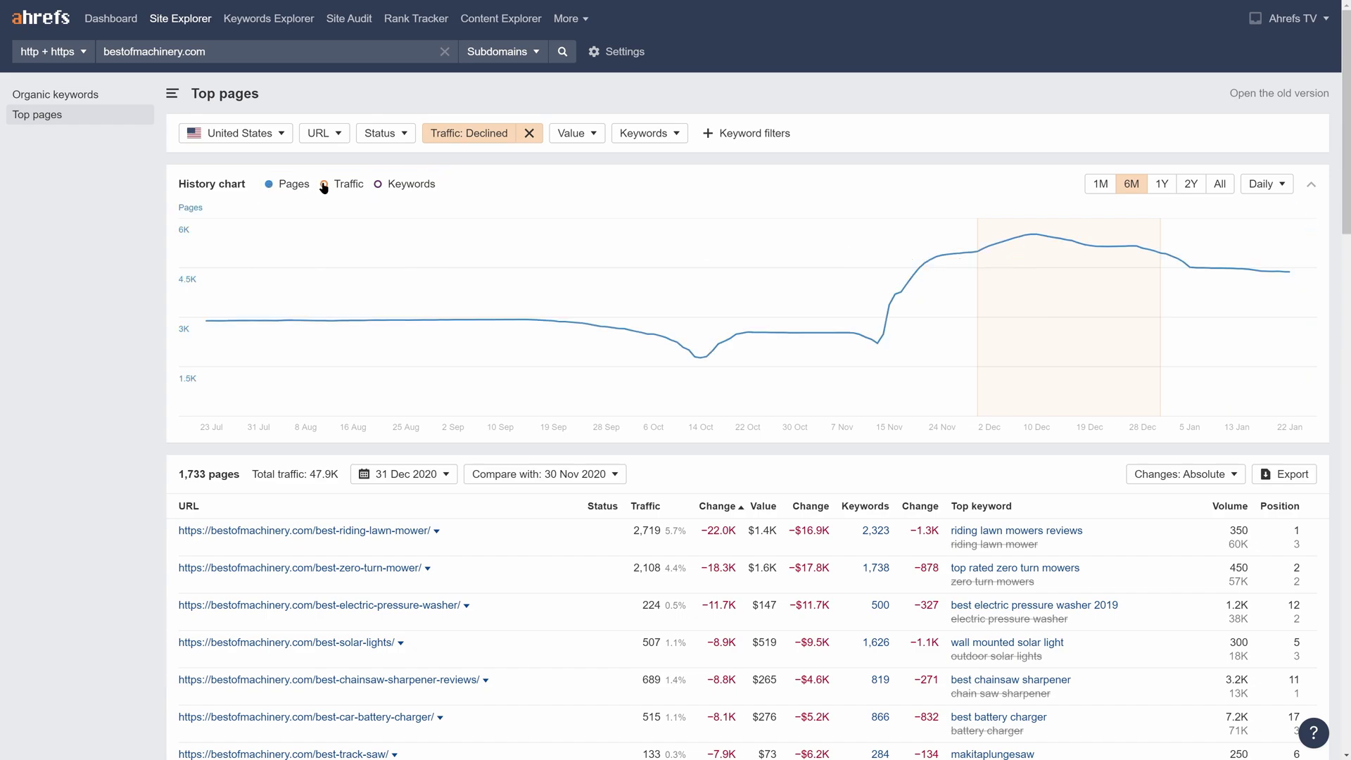
click(324, 185)
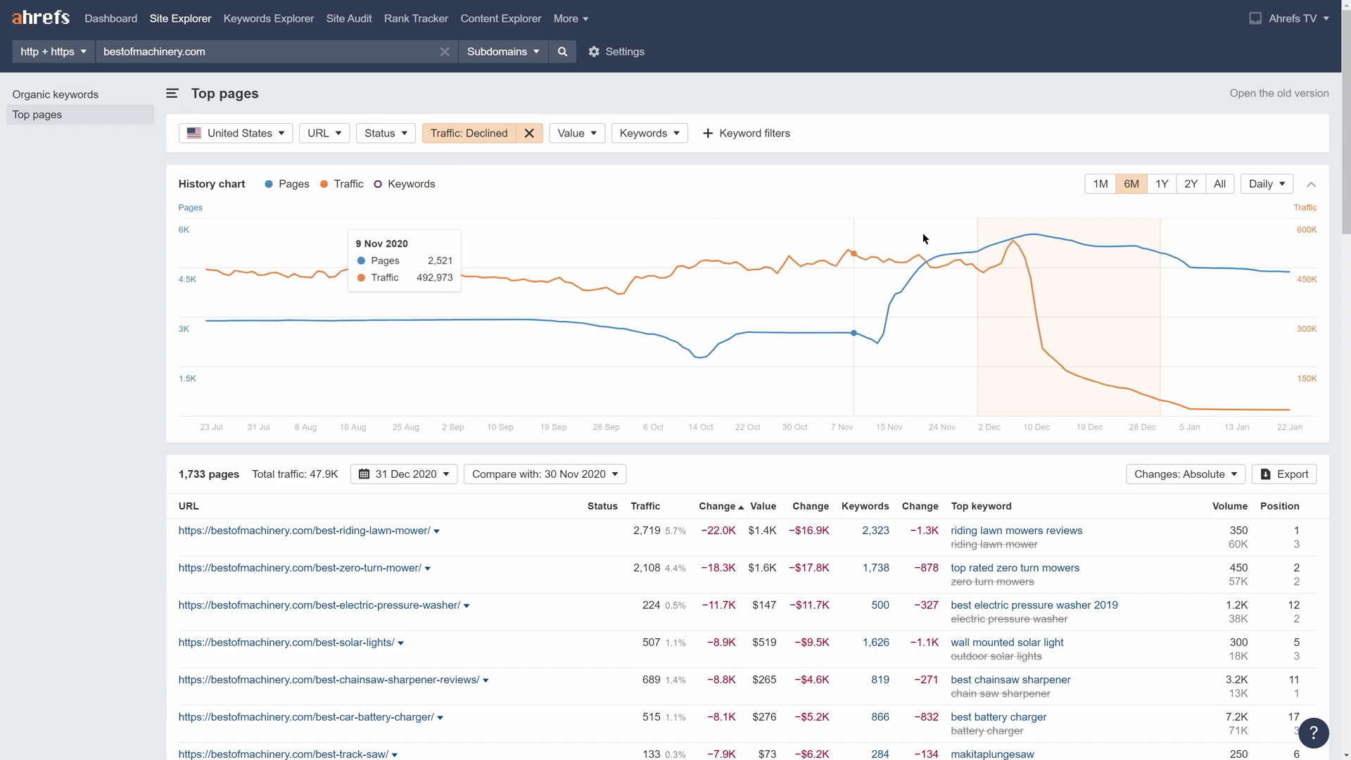
Step: Select 2 Oct to 21 Oct 2020 on the history chart as the comparison range
click(1283, 184)
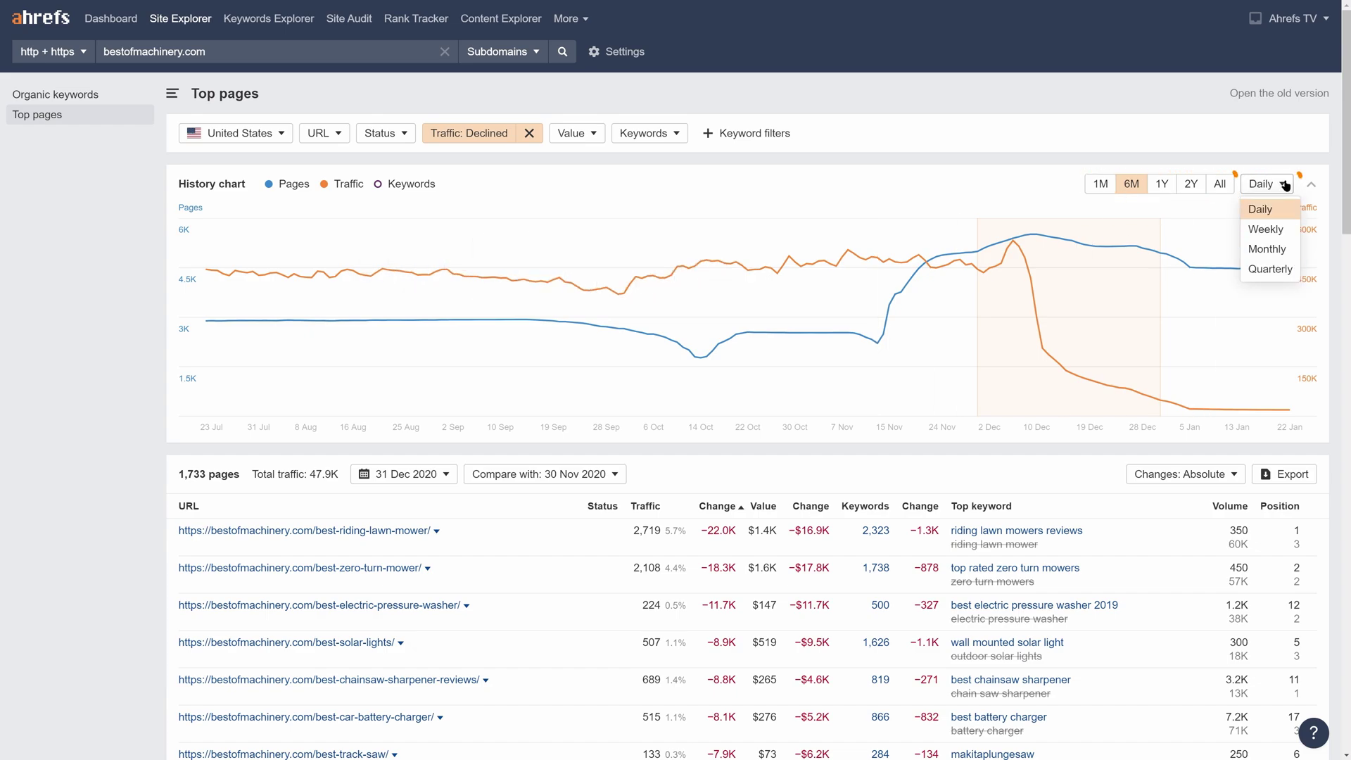
click(1285, 185)
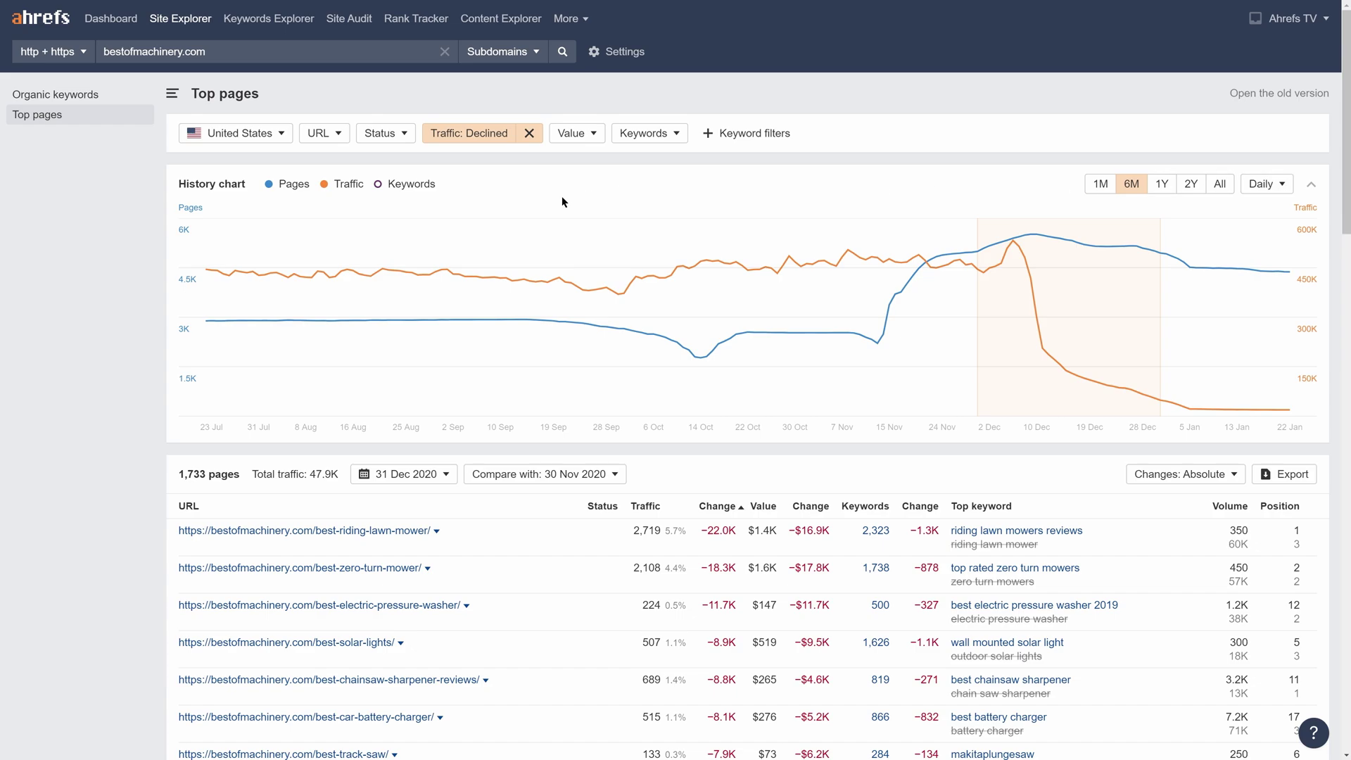
click(566, 283)
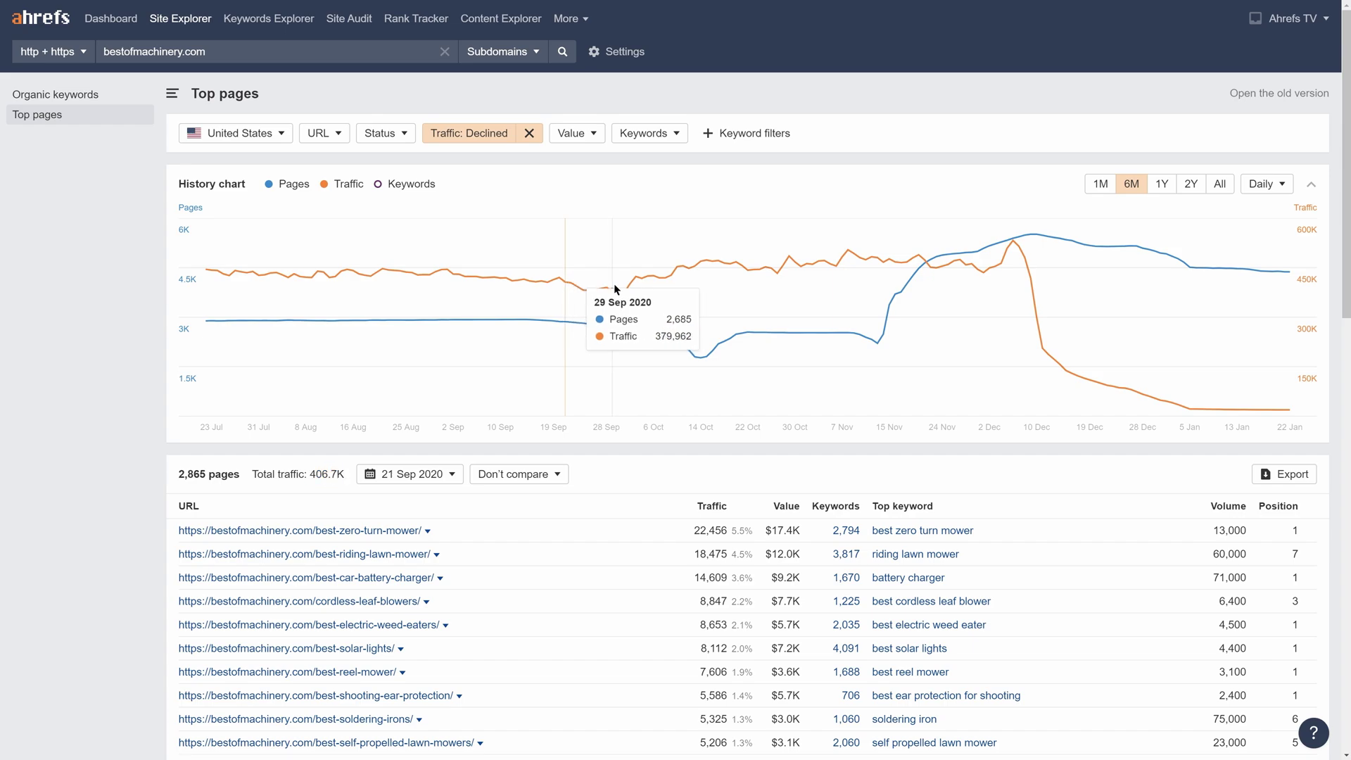
drag(630, 290, 740, 299)
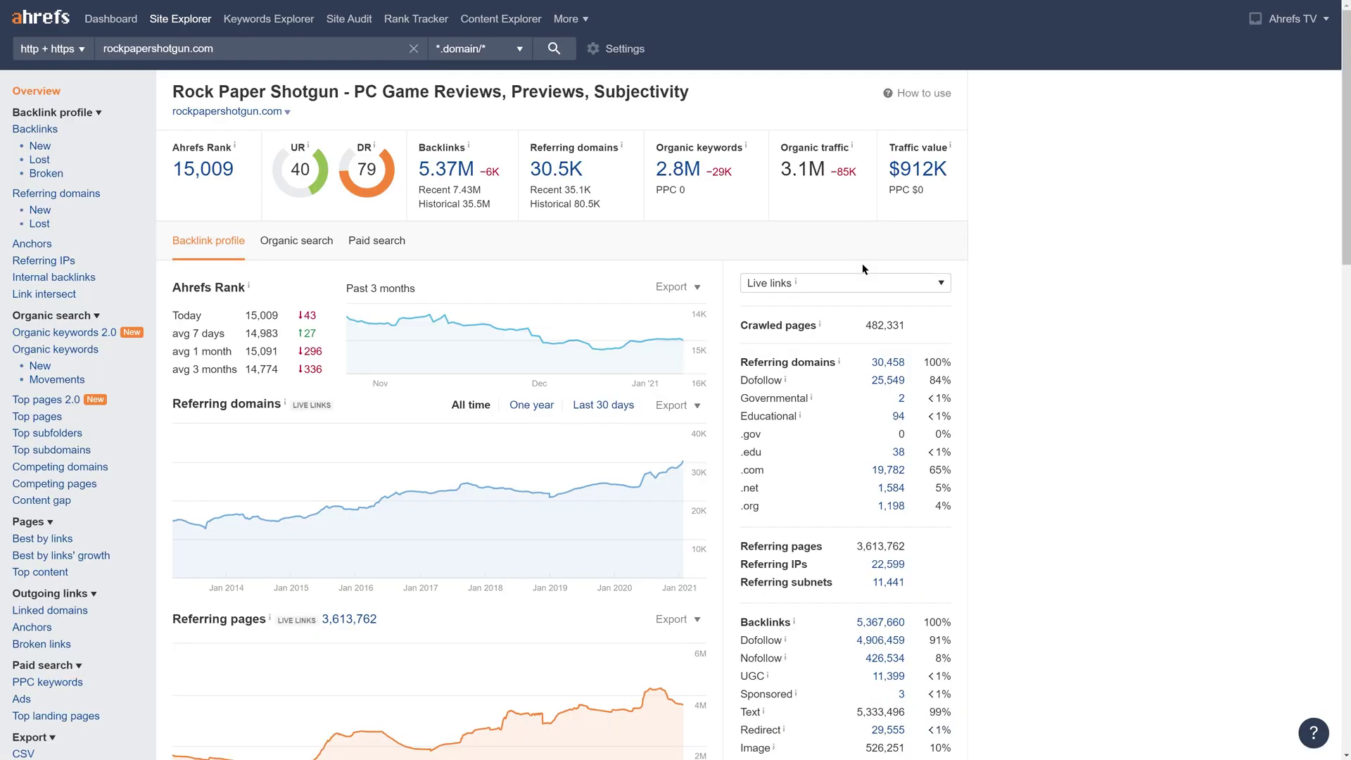
Step: Open rockpapershotgun.com's Top pages 2.0 report and set the history chart to 1Y
click(74, 401)
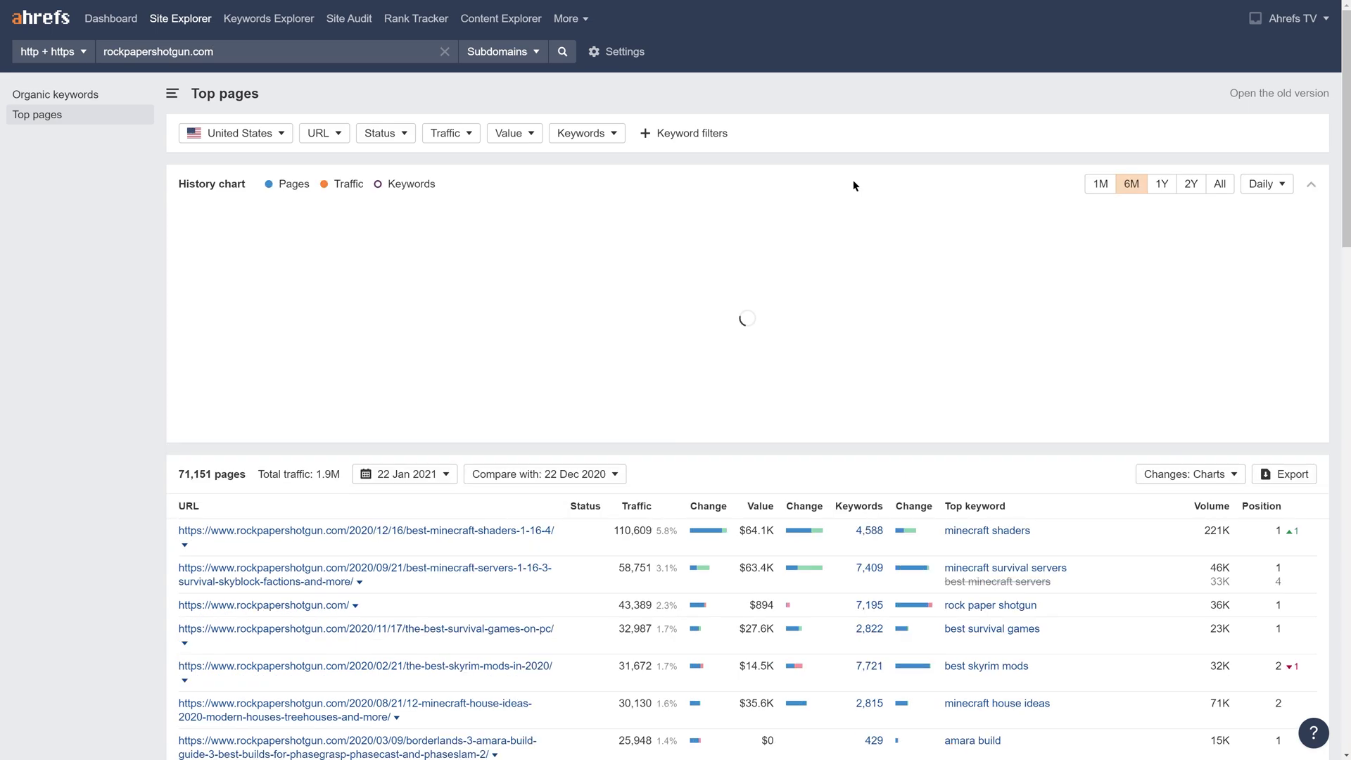
click(1160, 187)
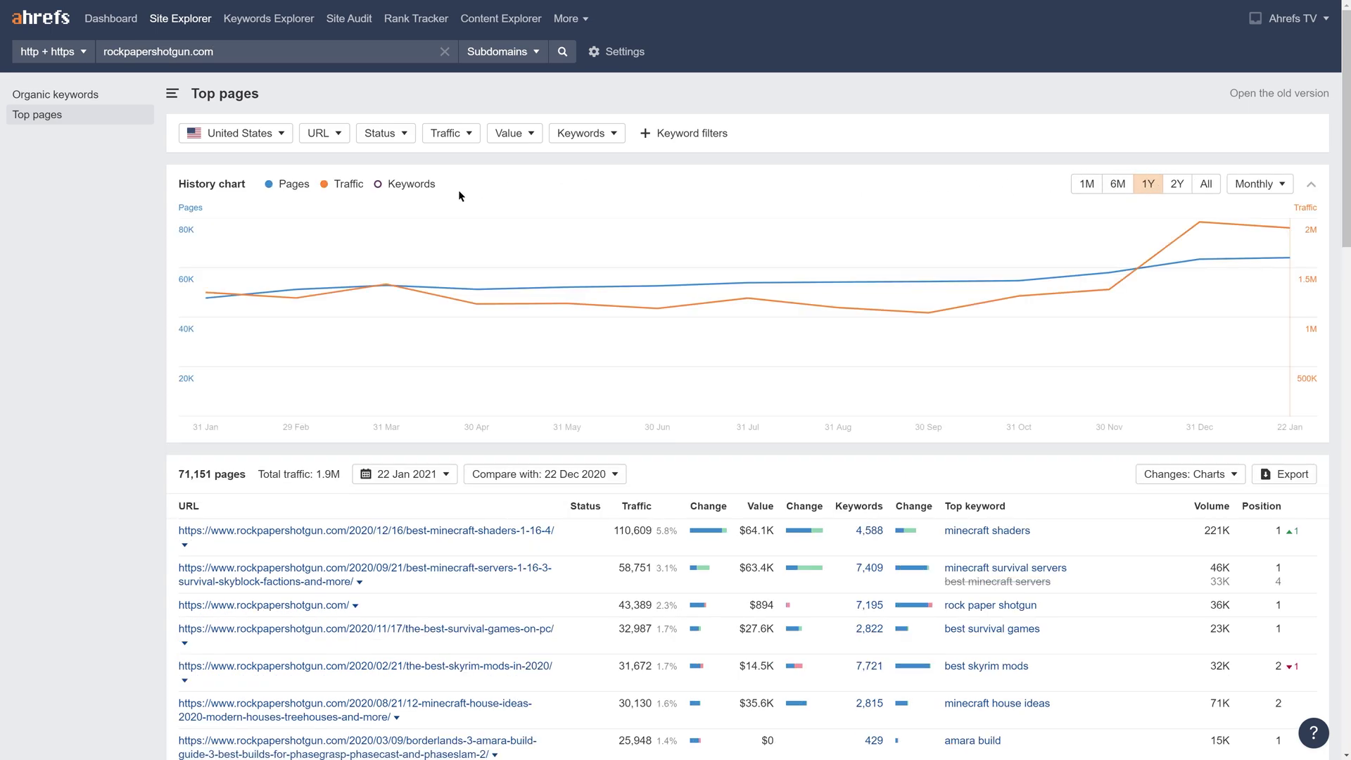
mouse_move(453, 285)
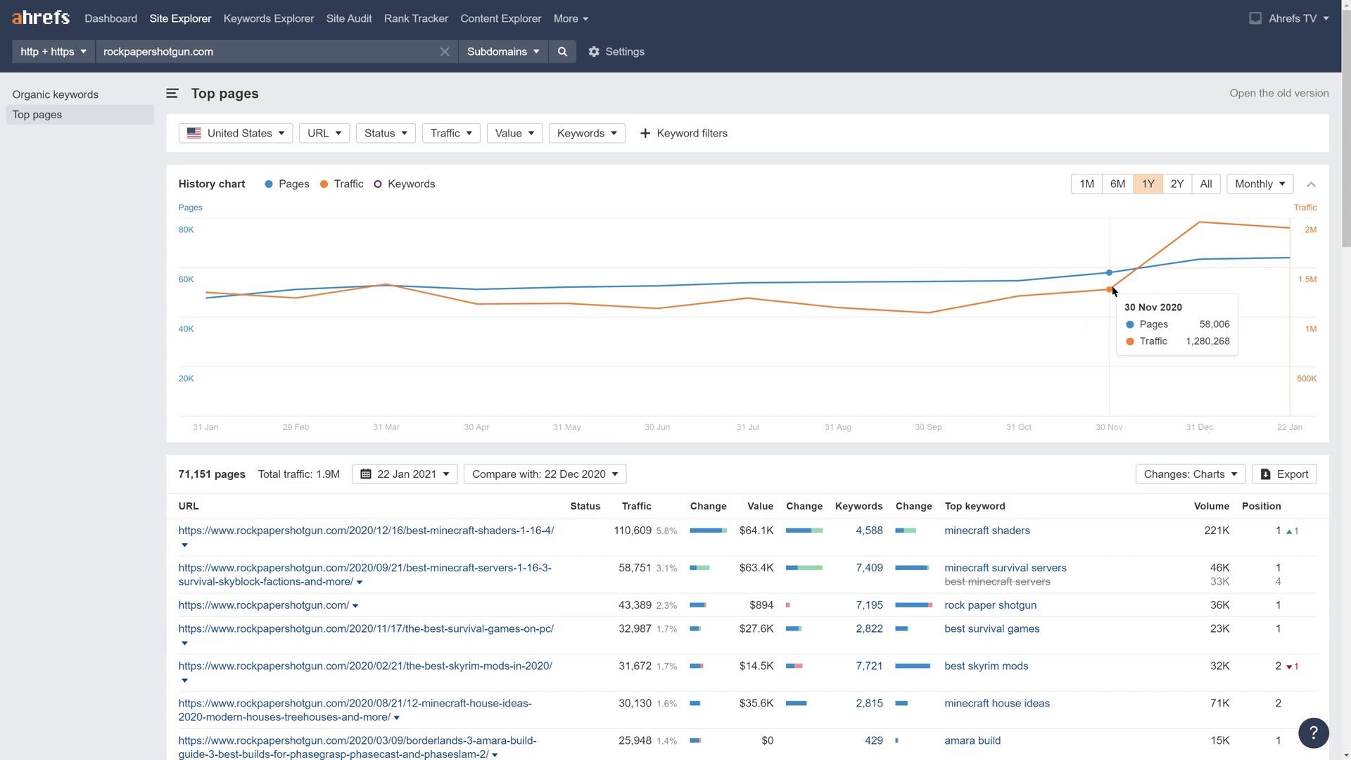
Step: Compare 31 Dec with 30 Nov 2020, sorted by traffic change, with Absolute changes
drag(1113, 290, 1180, 293)
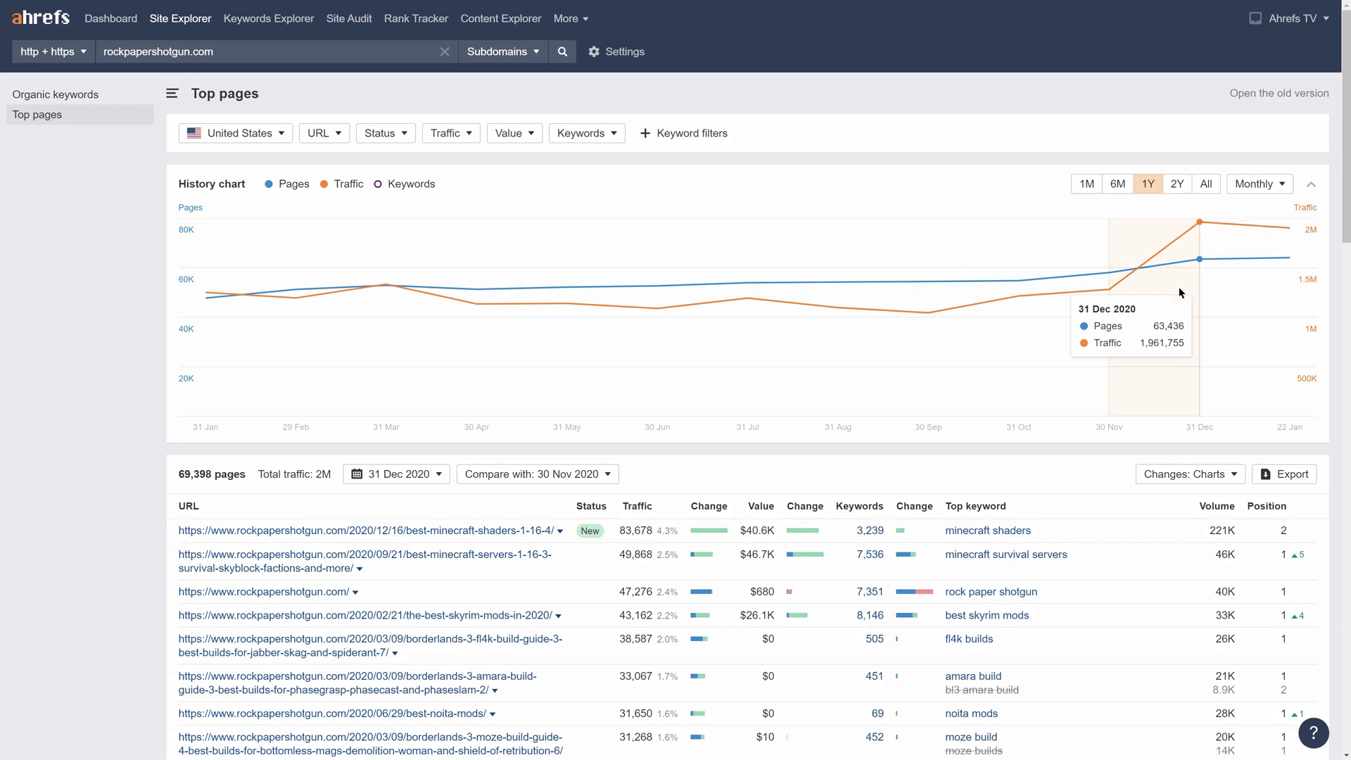
scroll(969, 286, down, 4)
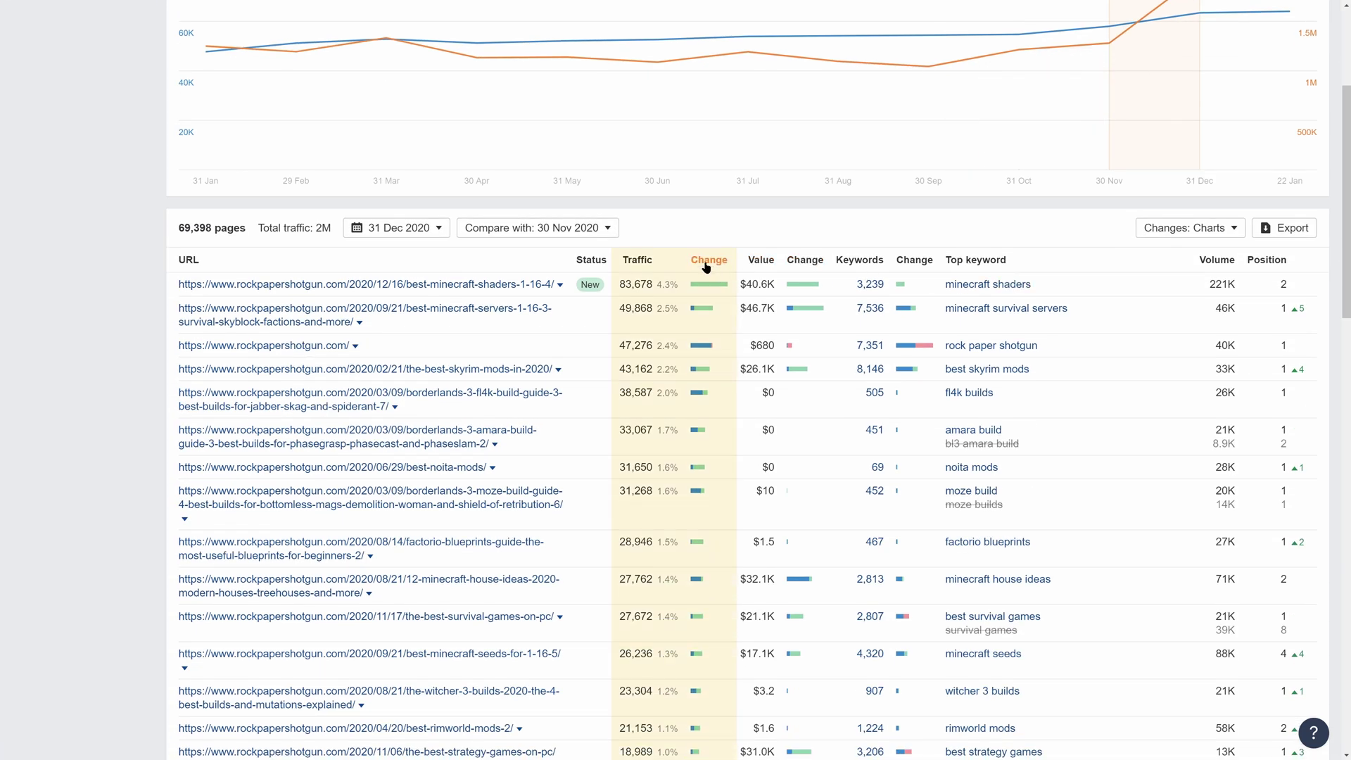
click(707, 262)
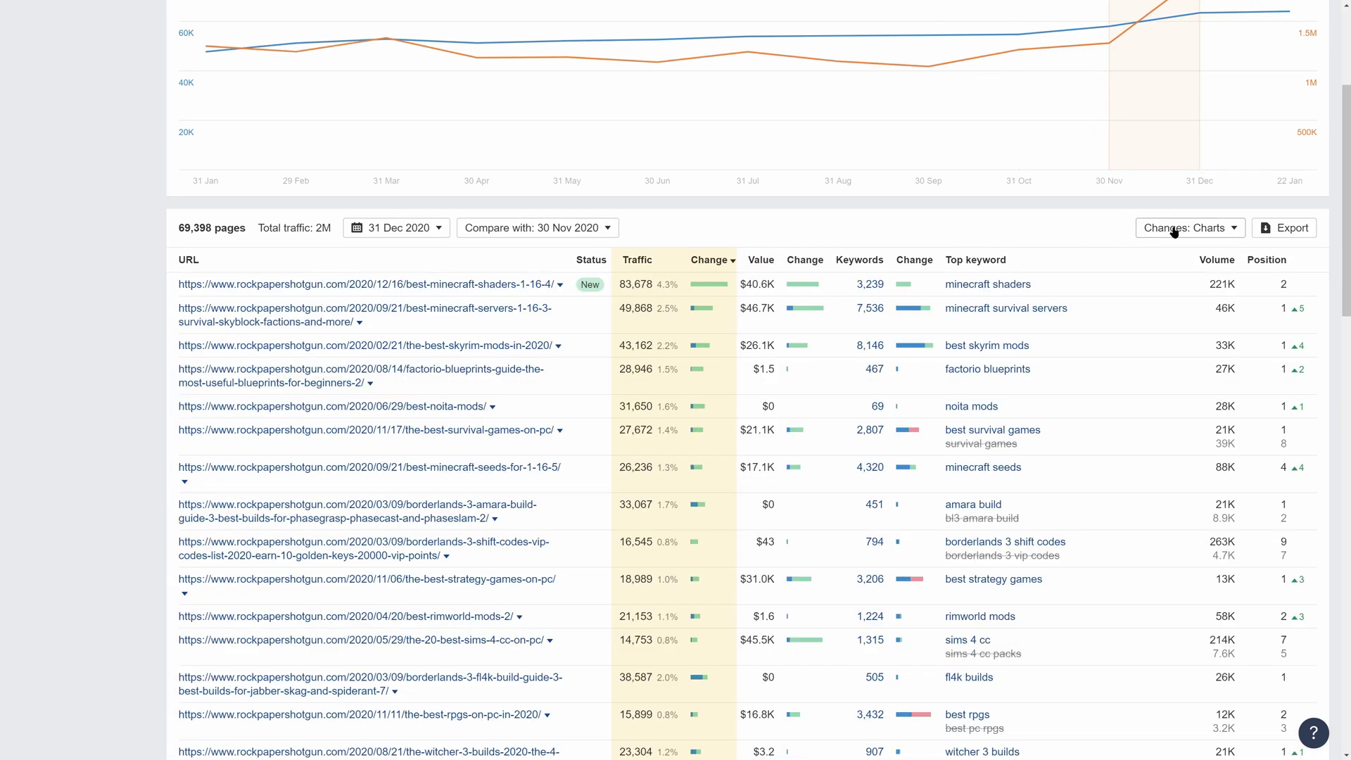
click(1176, 232)
click(1196, 275)
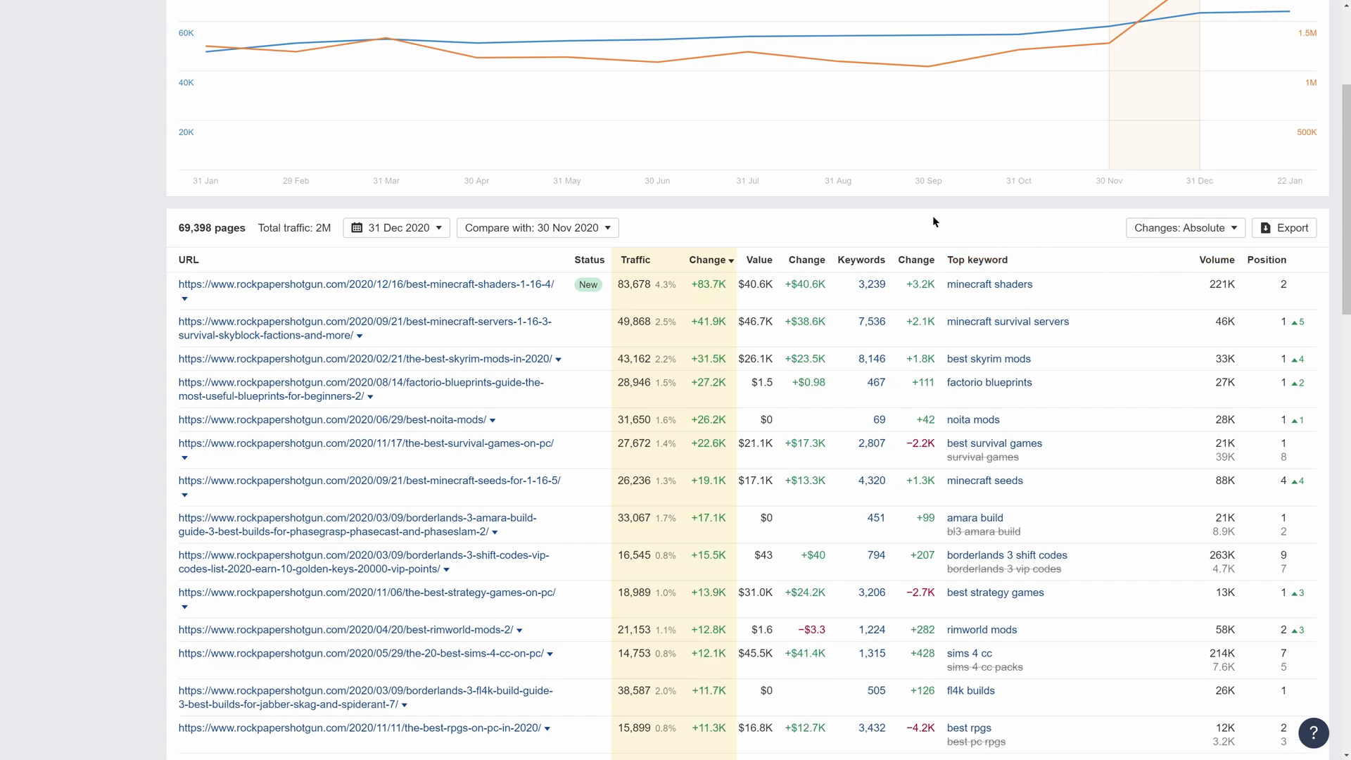